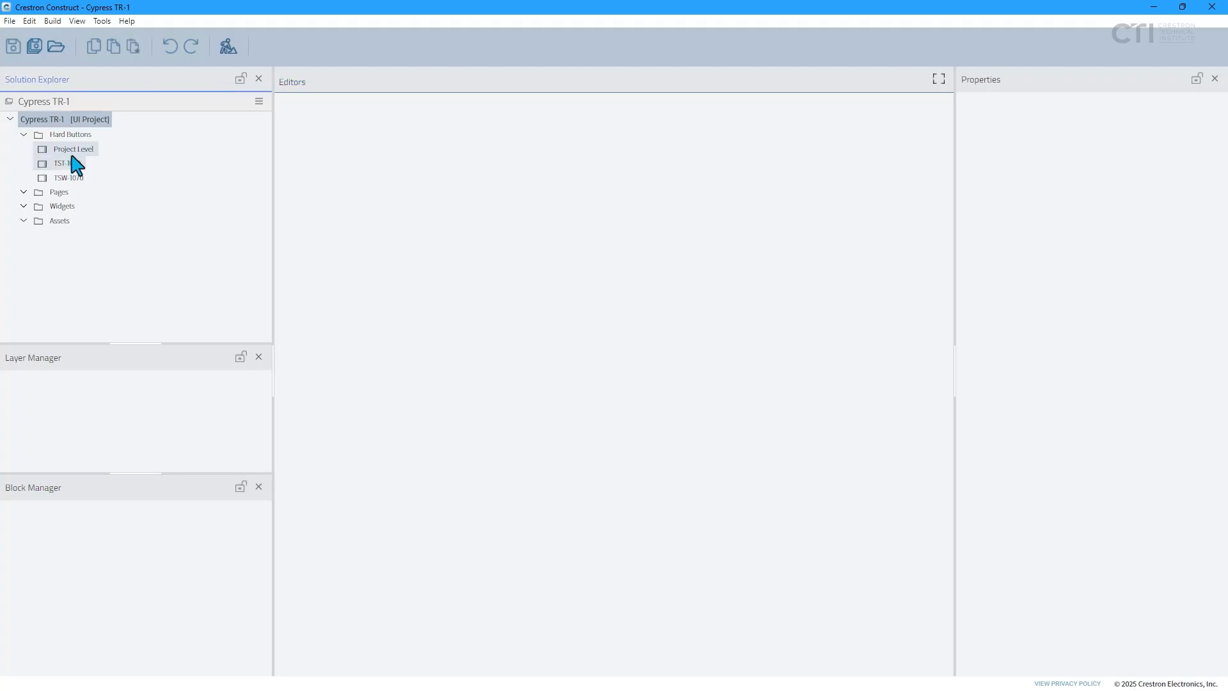
Open the hard button settings for Project Level, TST-1080 and TSW-1070
{"action": "double_click", "coordinate": [73, 150]}
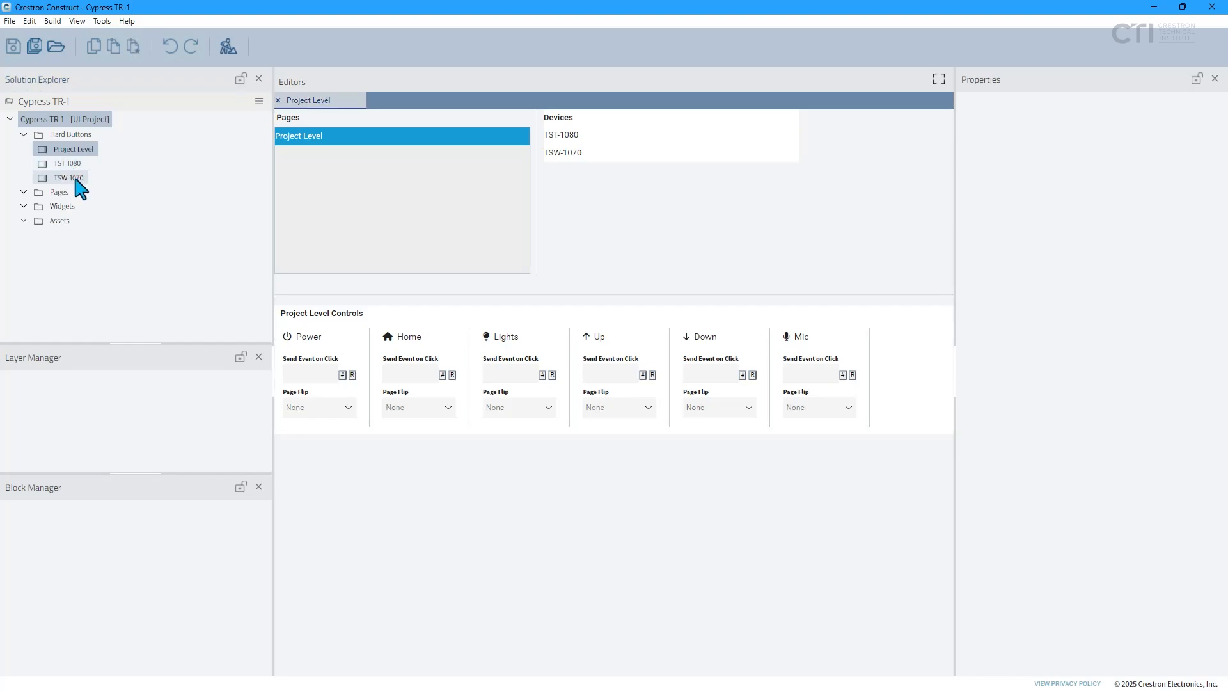
{"action": "double_click", "coordinate": [70, 164]}
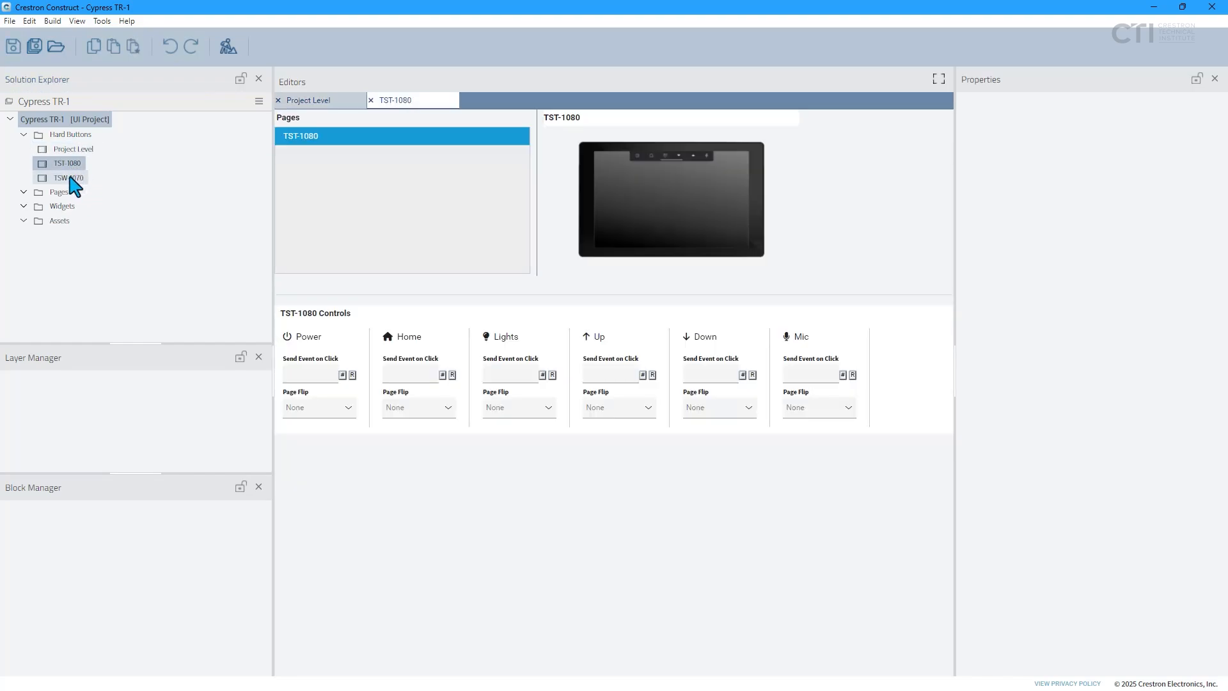
{"action": "double_click", "coordinate": [70, 178]}
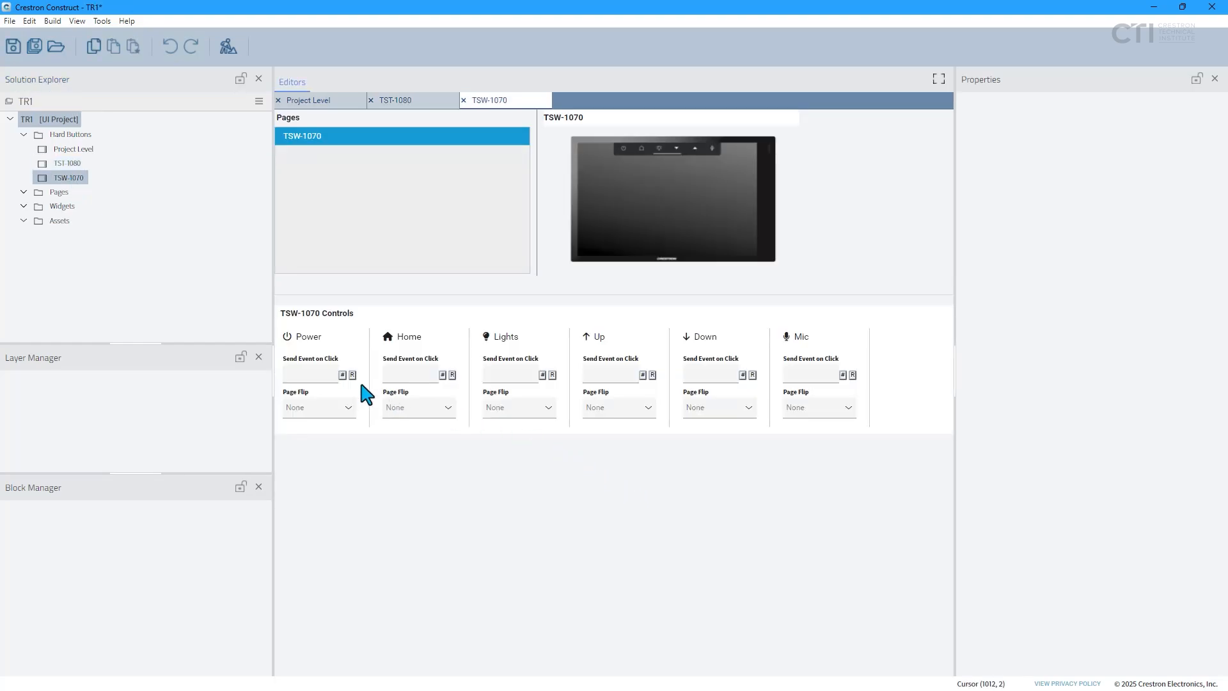
Examine the reserved joins and page flip choices available for the TSW-1070 Power hard button
{"action": "left_click", "coordinate": [352, 376]}
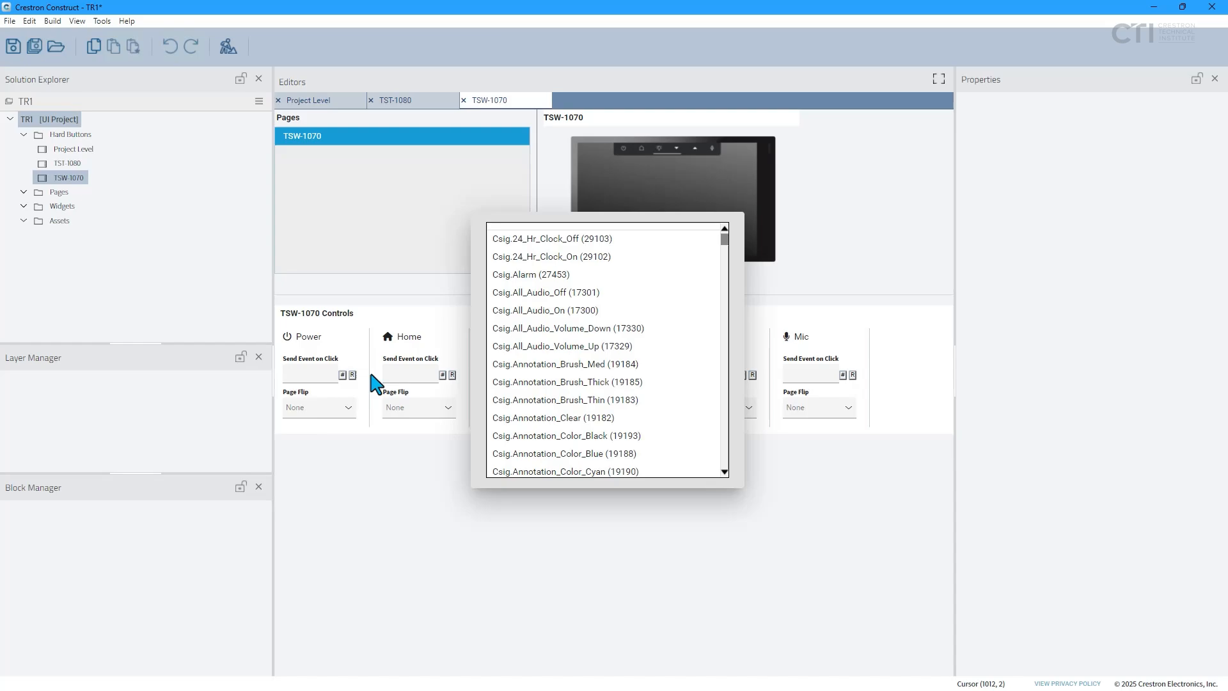
{"action": "left_click", "coordinate": [371, 376]}
{"action": "left_click", "coordinate": [350, 409]}
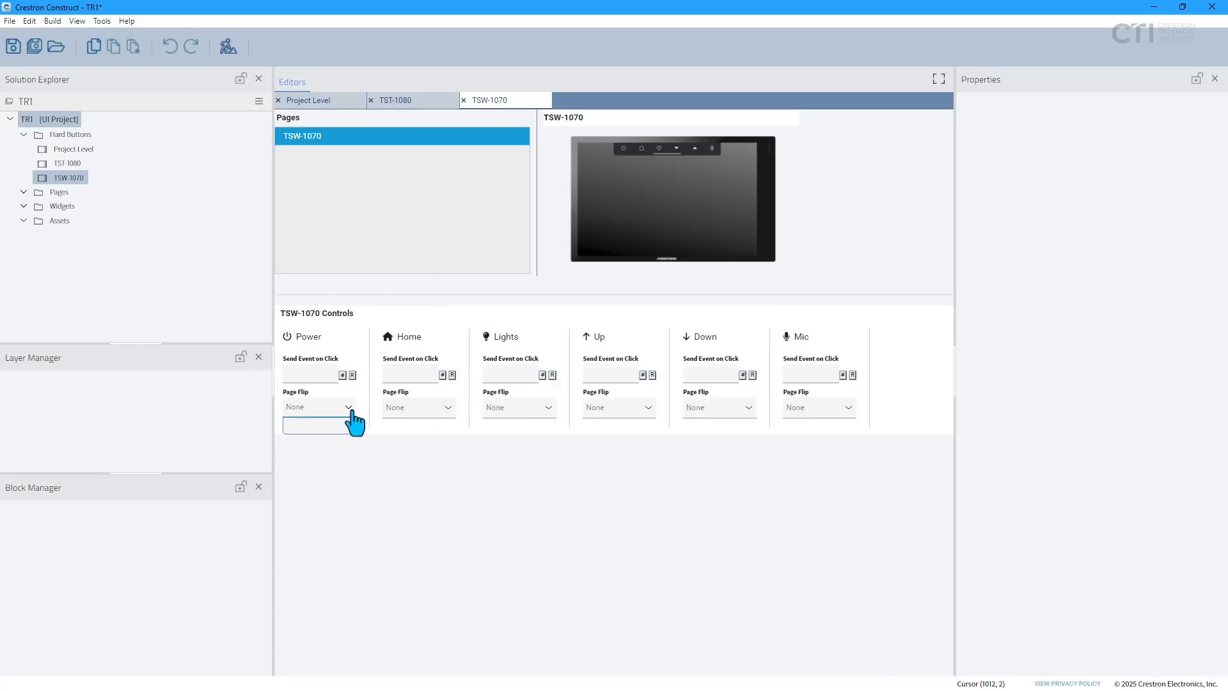
{"action": "left_click", "coordinate": [472, 465]}
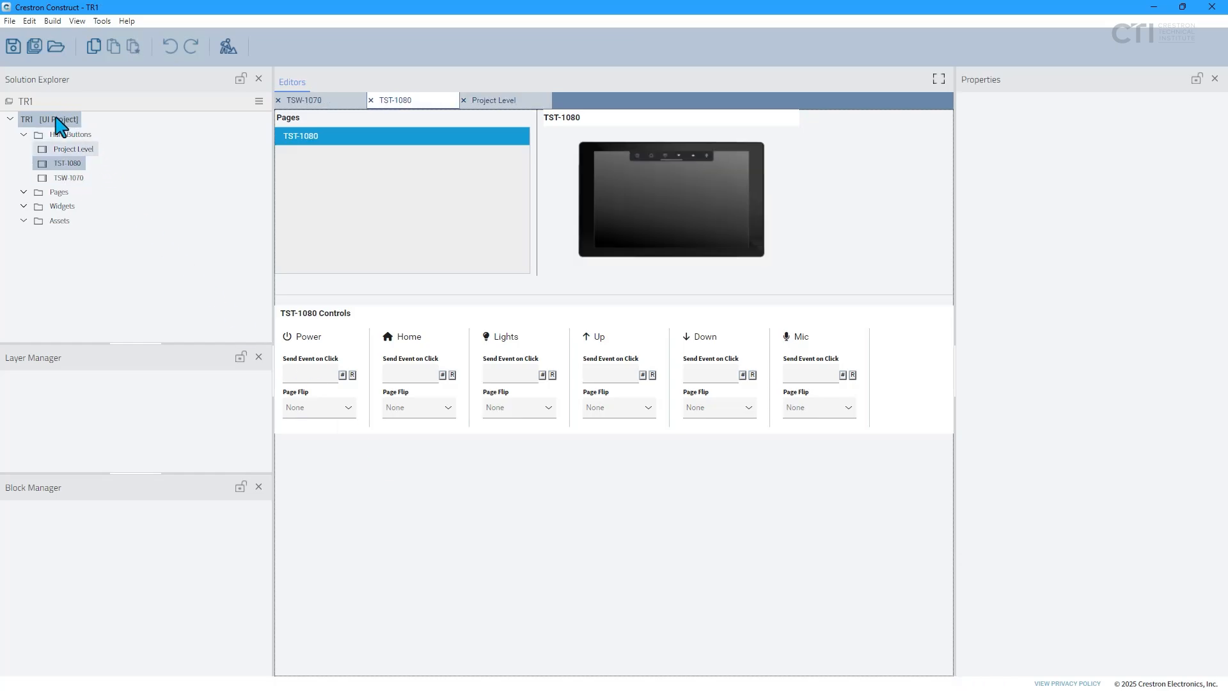
Add a preloaded page named Main as the touch screen's start page and save the project
{"action": "right_click", "coordinate": [57, 119]}
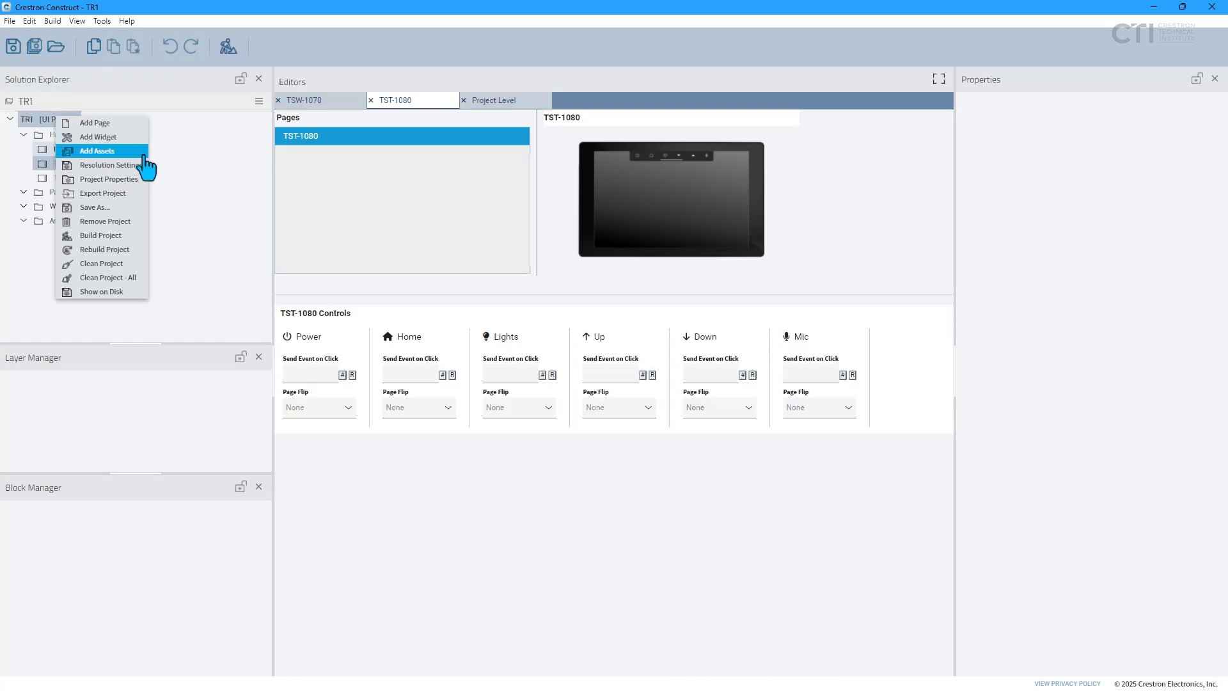
{"action": "left_click", "coordinate": [142, 126]}
{"action": "type", "text": "Main"}
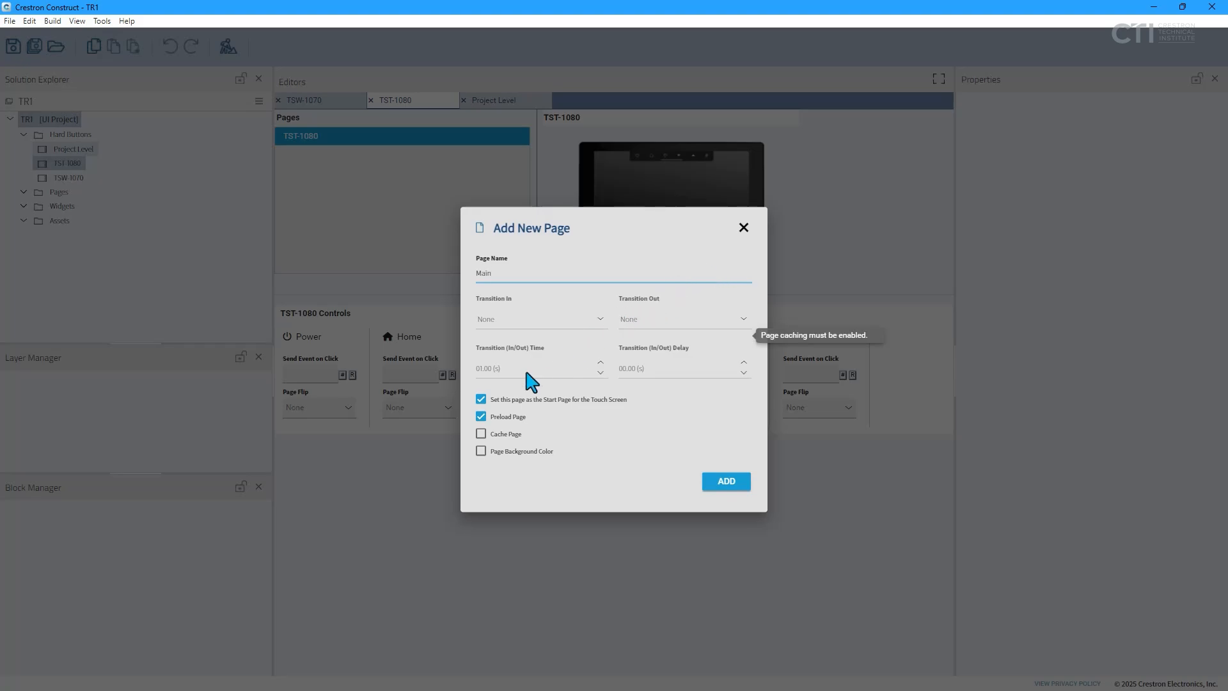
{"action": "left_click", "coordinate": [739, 489]}
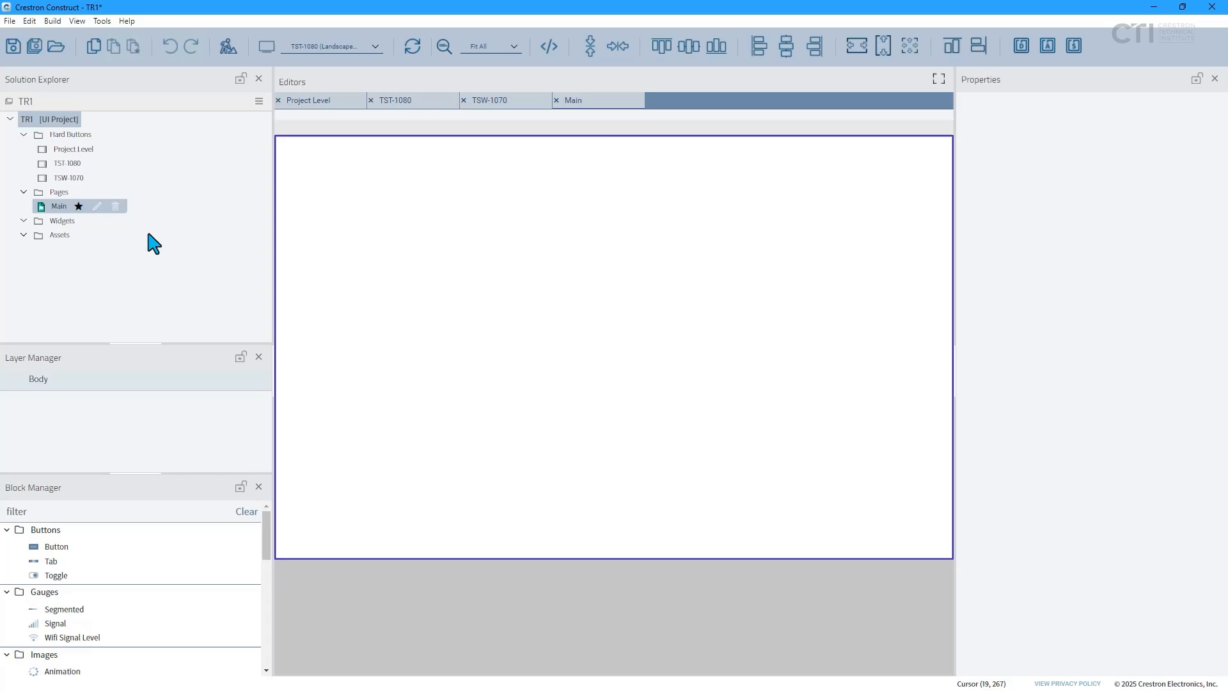
{"action": "left_click", "coordinate": [81, 213]}
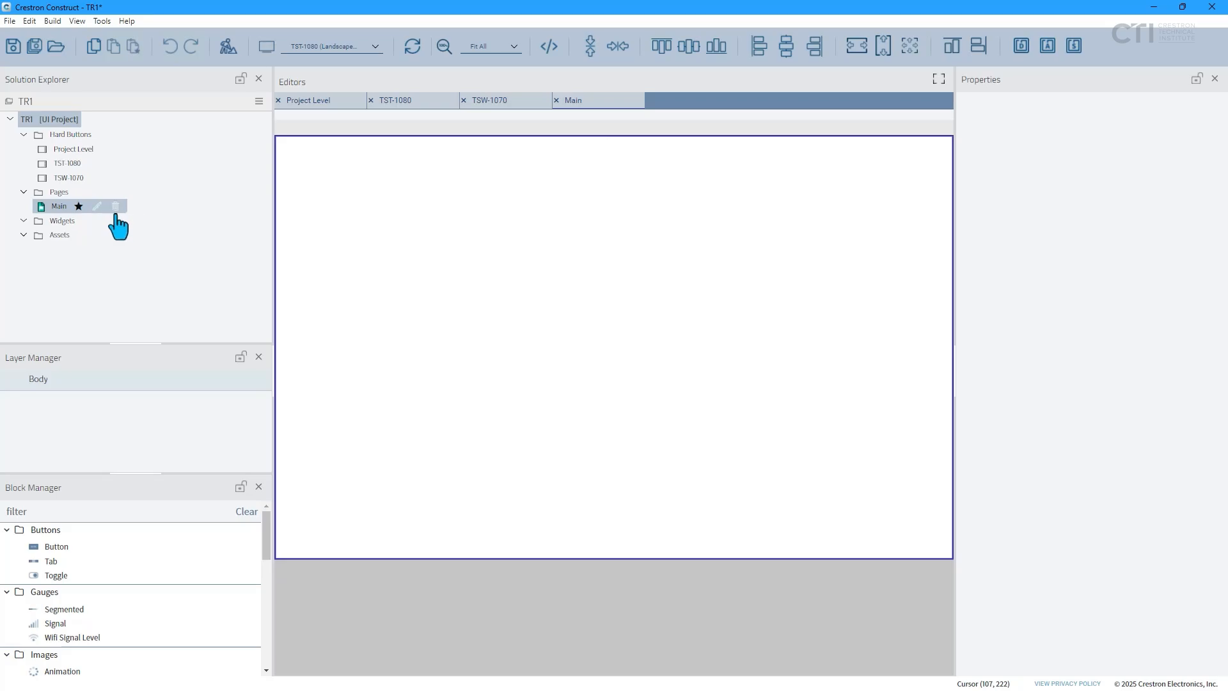
{"action": "key", "text": "ctrl+s"}
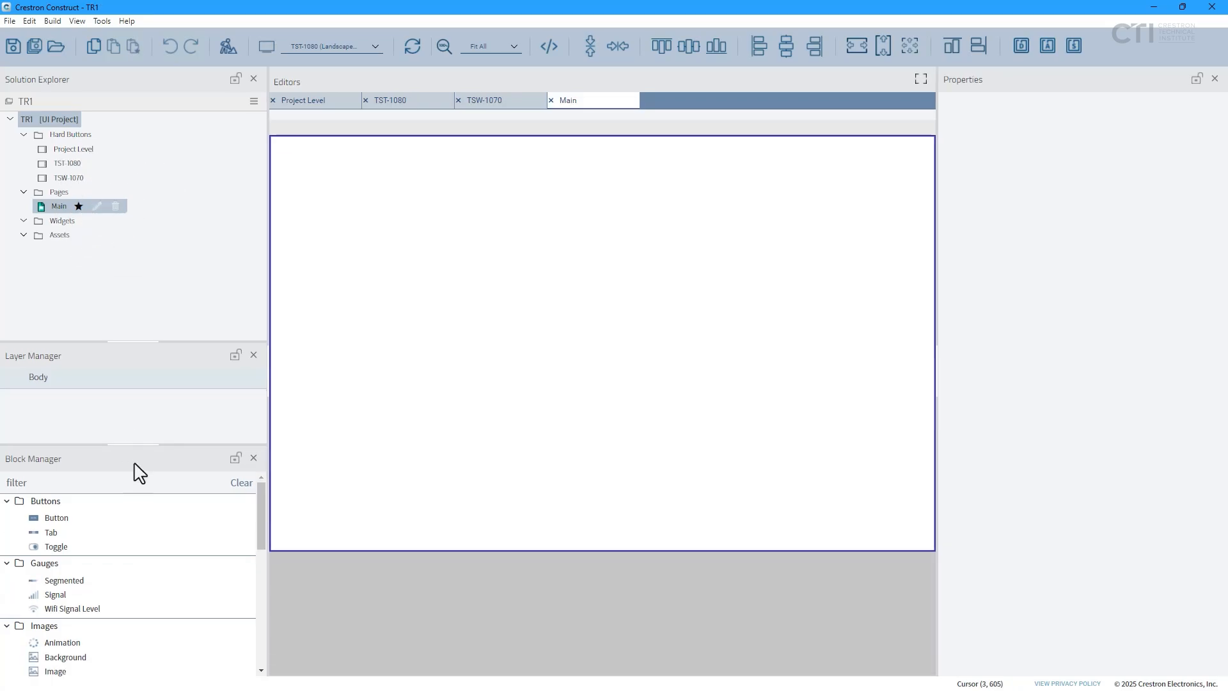
Move the Block Manager above the Layer Manager and enlarge the Layer Manager's area
{"action": "left_click_drag", "start_coordinate": [133, 463], "coordinate": [156, 265]}
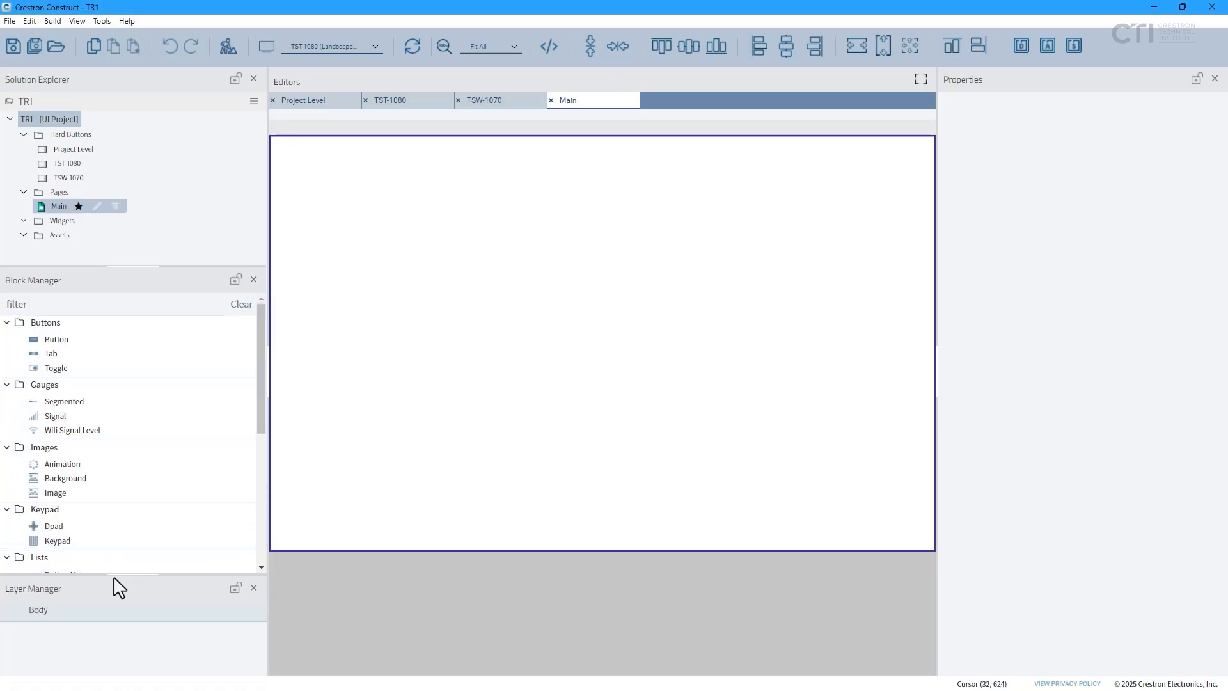
{"action": "left_click_drag", "start_coordinate": [117, 575], "coordinate": [398, 472]}
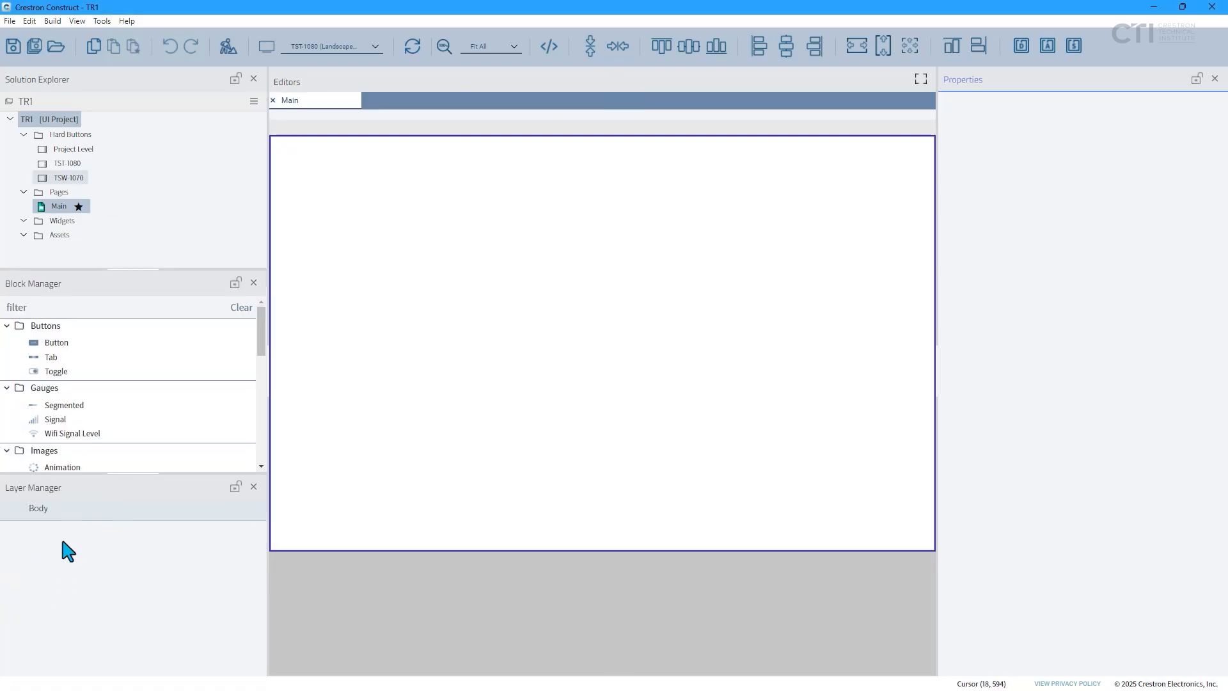
{"action": "left_click", "coordinate": [63, 542]}
Place two buttons on the Main page and move the second one above the first in the layer order
{"action": "left_click_drag", "start_coordinate": [50, 344], "coordinate": [472, 349]}
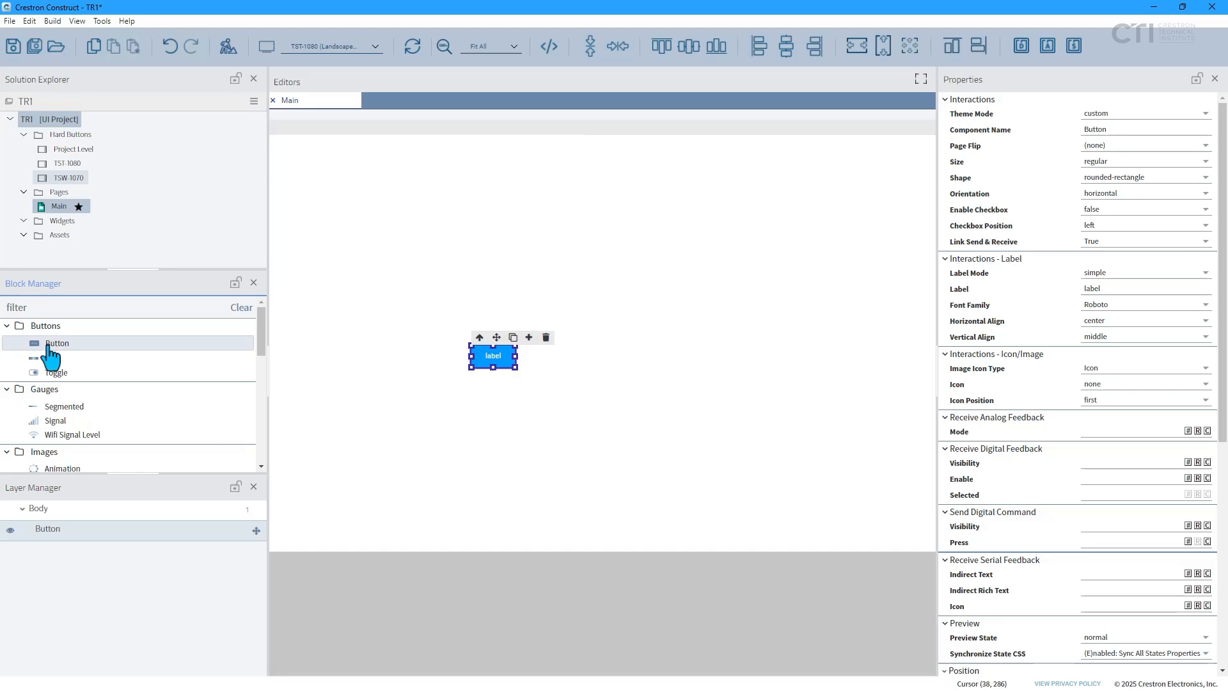
{"action": "left_click_drag", "start_coordinate": [50, 352], "coordinate": [499, 281]}
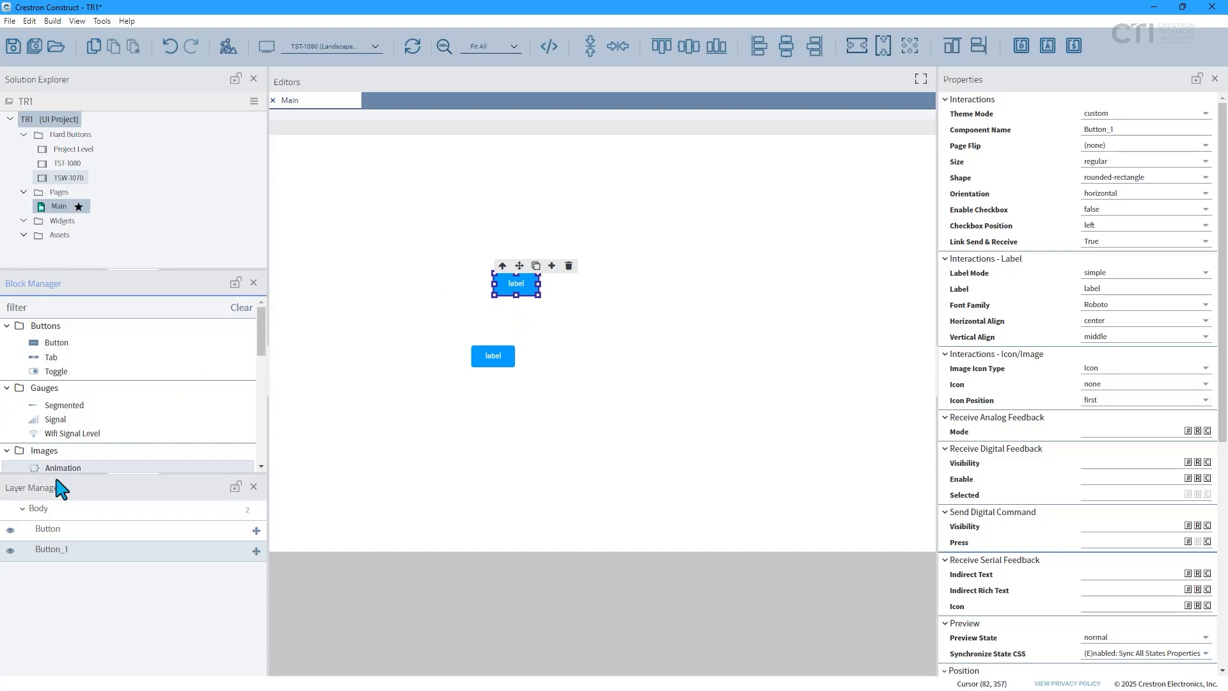
{"action": "key", "text": "ctrl"}
{"action": "key", "text": "ctrl"}
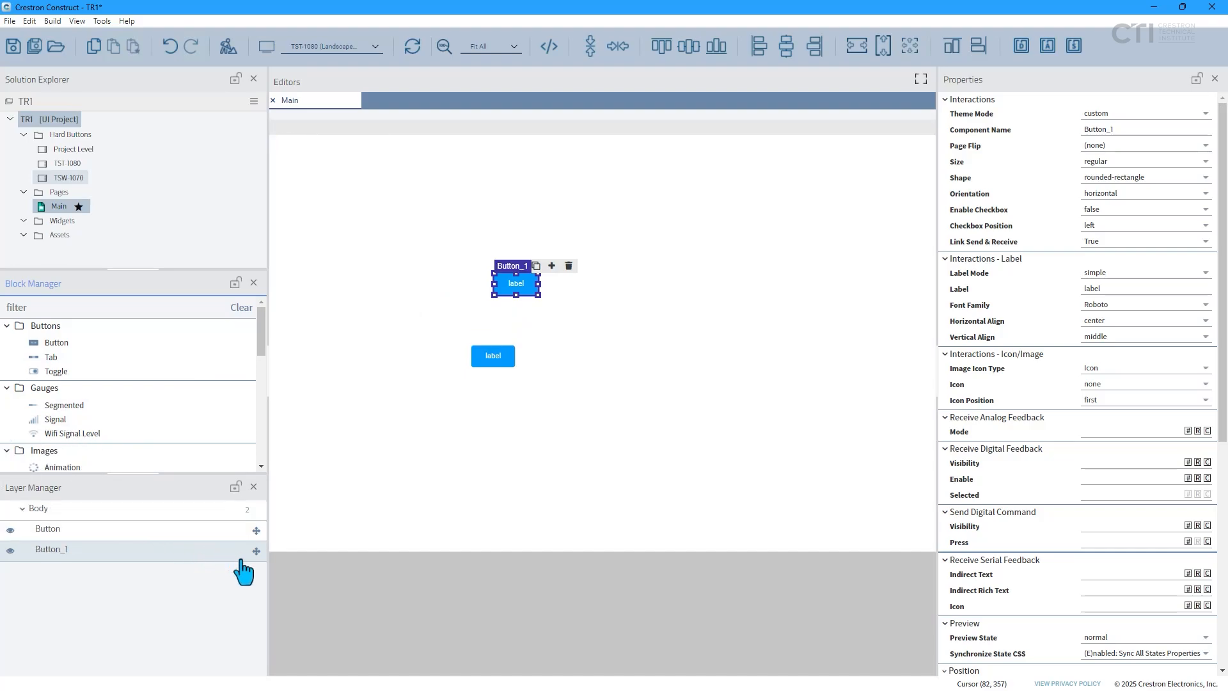
{"action": "left_click_drag", "start_coordinate": [254, 552], "coordinate": [250, 521]}
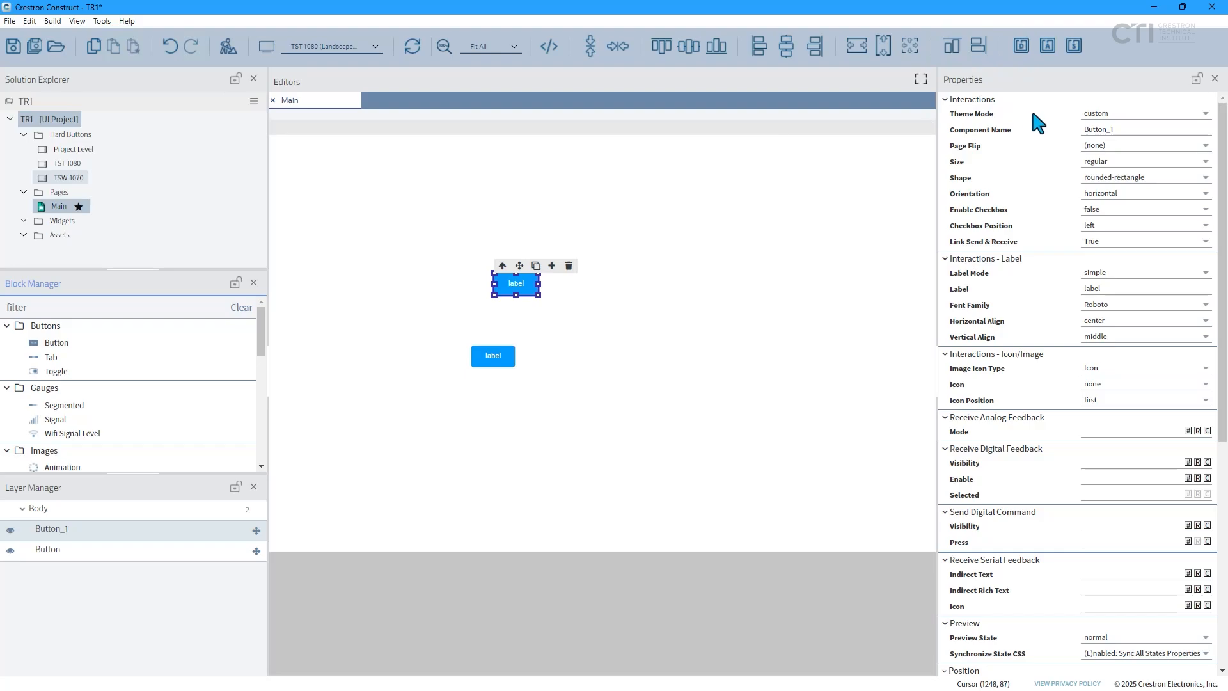
Set the upper button's component name to Custom Button
{"action": "left_click", "coordinate": [1100, 129]}
{"action": "double_click", "coordinate": [1101, 130]}
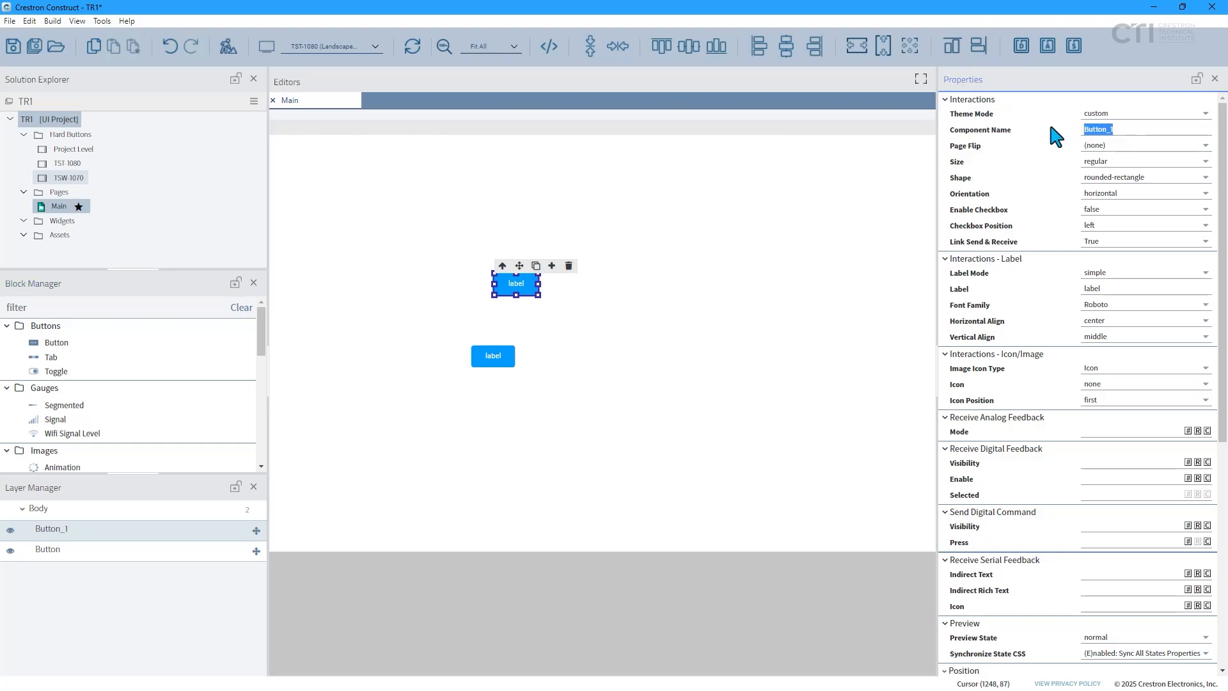
{"action": "type", "text": "Custom Button"}
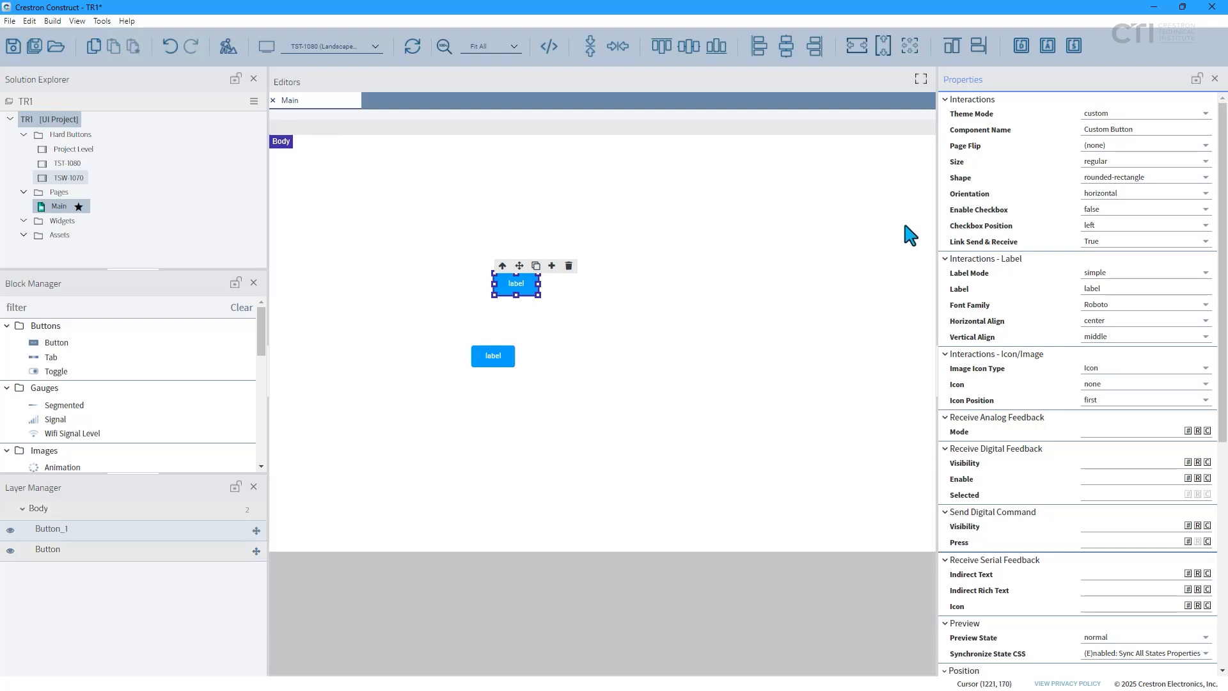
{"action": "key", "text": "Return"}
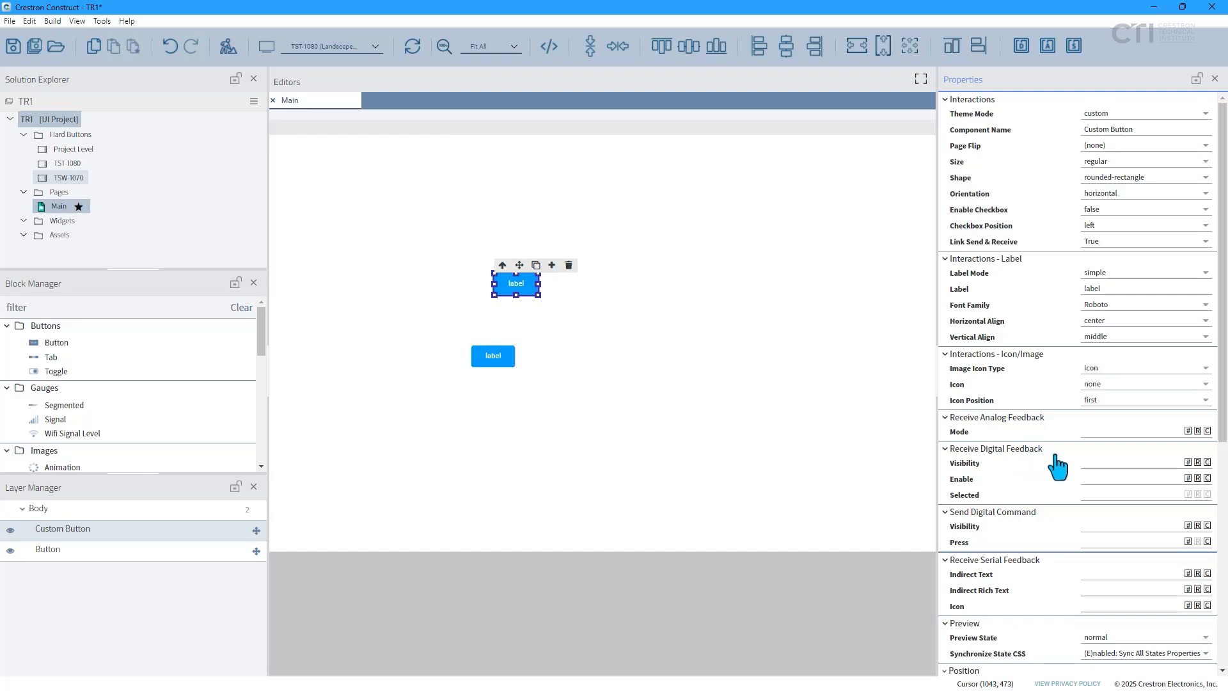
Assign digital join 22 to the Press command of Custom Button
{"action": "type", "text": "22"}
{"action": "left_click", "coordinate": [797, 331]}
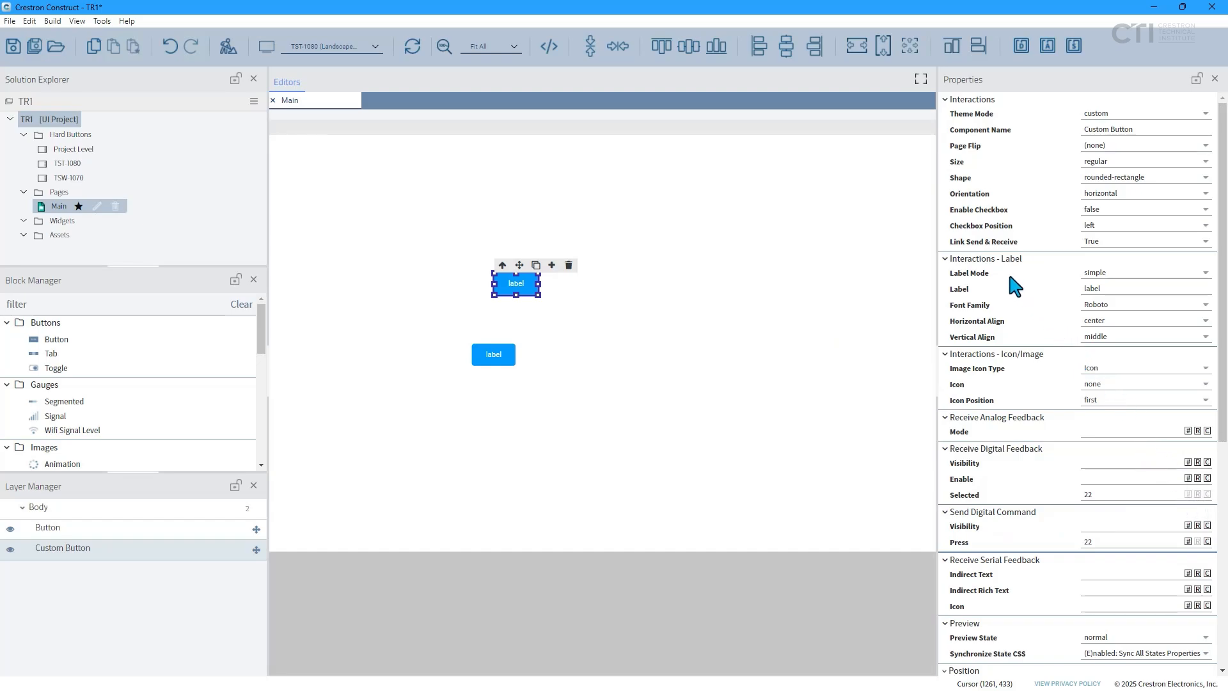
{"action": "key", "text": "ctrl"}
Set Link Send & Receive to False for Custom Button and change its Selected feedback join to 33
{"action": "left_click", "coordinate": [1140, 242]}
{"action": "left_click", "coordinate": [1141, 242]}
{"action": "left_click", "coordinate": [1151, 263]}
{"action": "left_click", "coordinate": [1107, 492]}
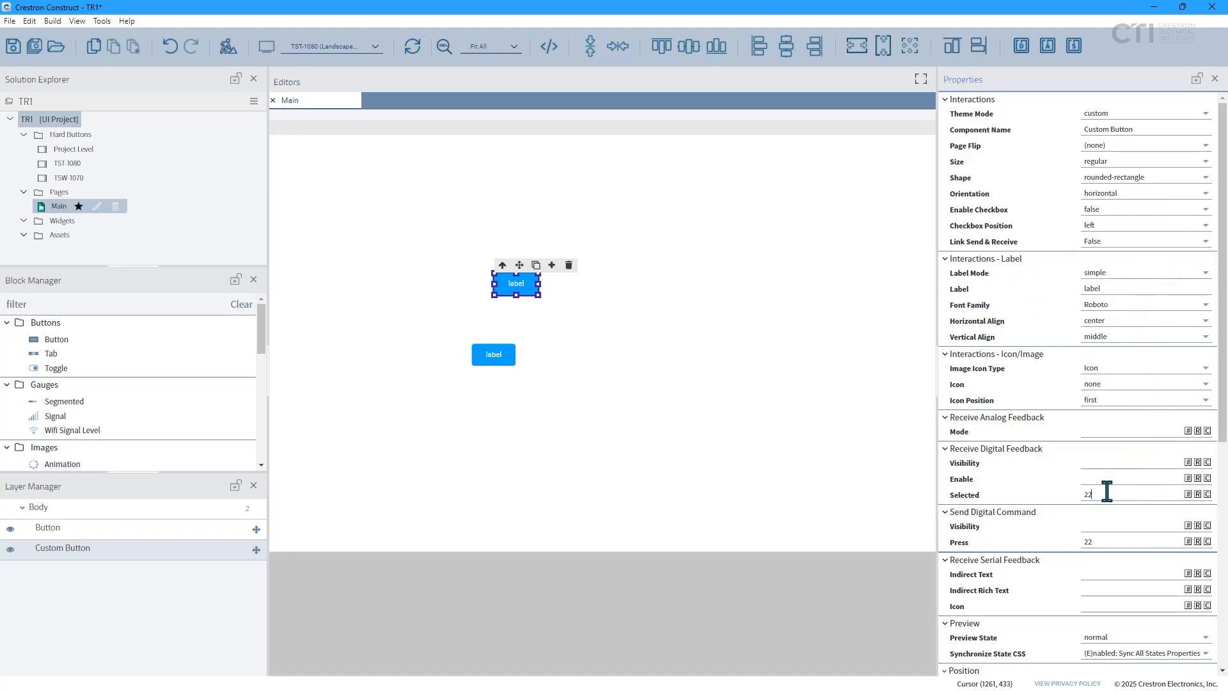
{"action": "double_click", "coordinate": [1087, 494]}
{"action": "type", "text": "33"}
Set Custom Button's Selected feedback join to 22 and its Link Send & Receive option to True
{"action": "double_click", "coordinate": [1119, 493]}
{"action": "type", "text": "22"}
{"action": "left_click", "coordinate": [1118, 242]}
{"action": "left_click", "coordinate": [1101, 252]}
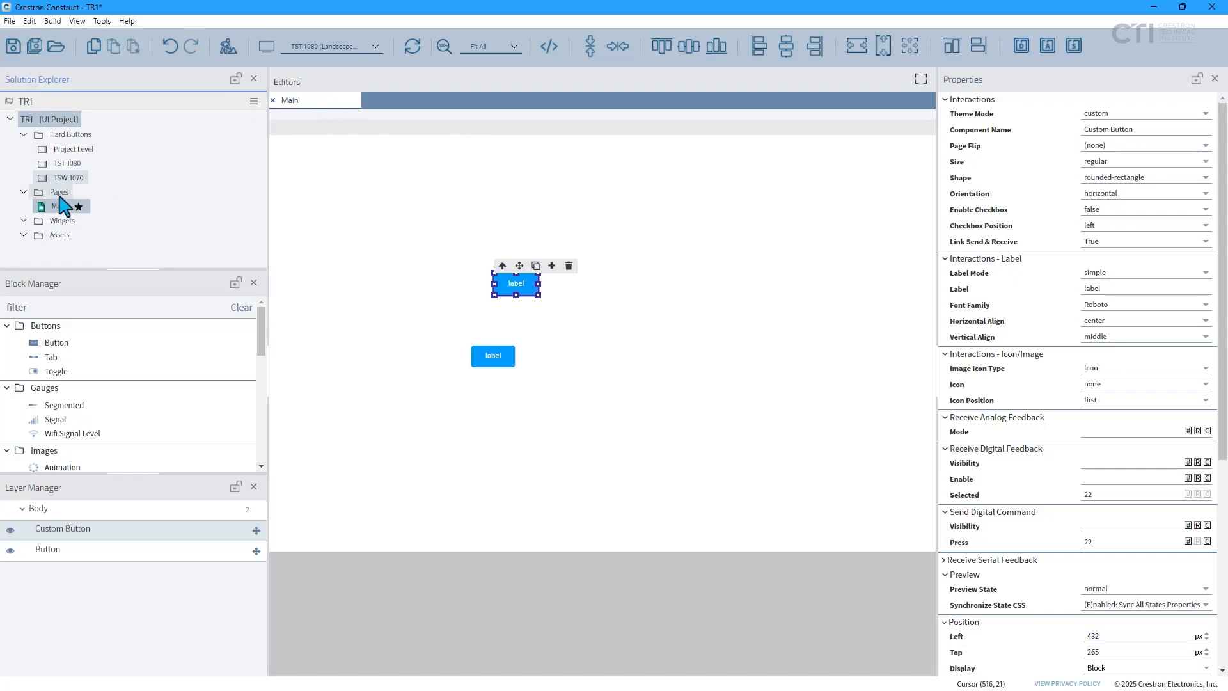
Add a preloaded page named Page 2 to the project
{"action": "right_click", "coordinate": [64, 119]}
{"action": "left_click", "coordinate": [71, 123]}
{"action": "type", "text": "Page 2"}
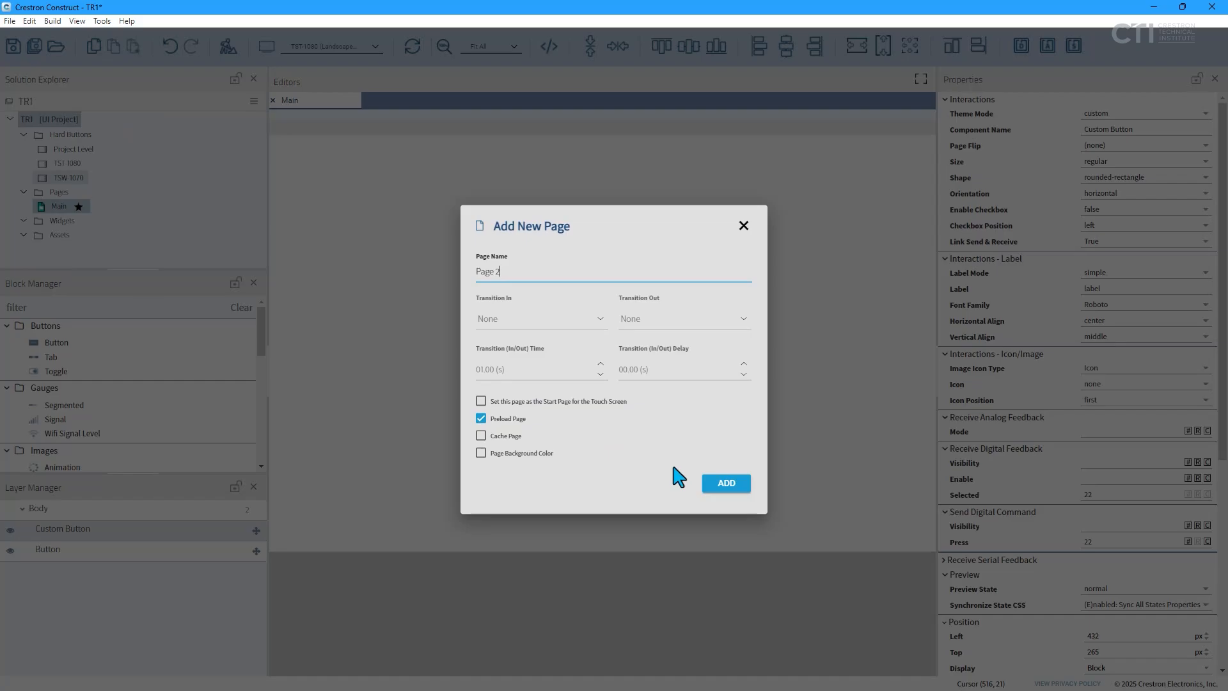
{"action": "key", "text": "Return"}
Switch between the Main and Page 2 editors, ending on Main with Custom Button selected
{"action": "left_click", "coordinate": [318, 101]}
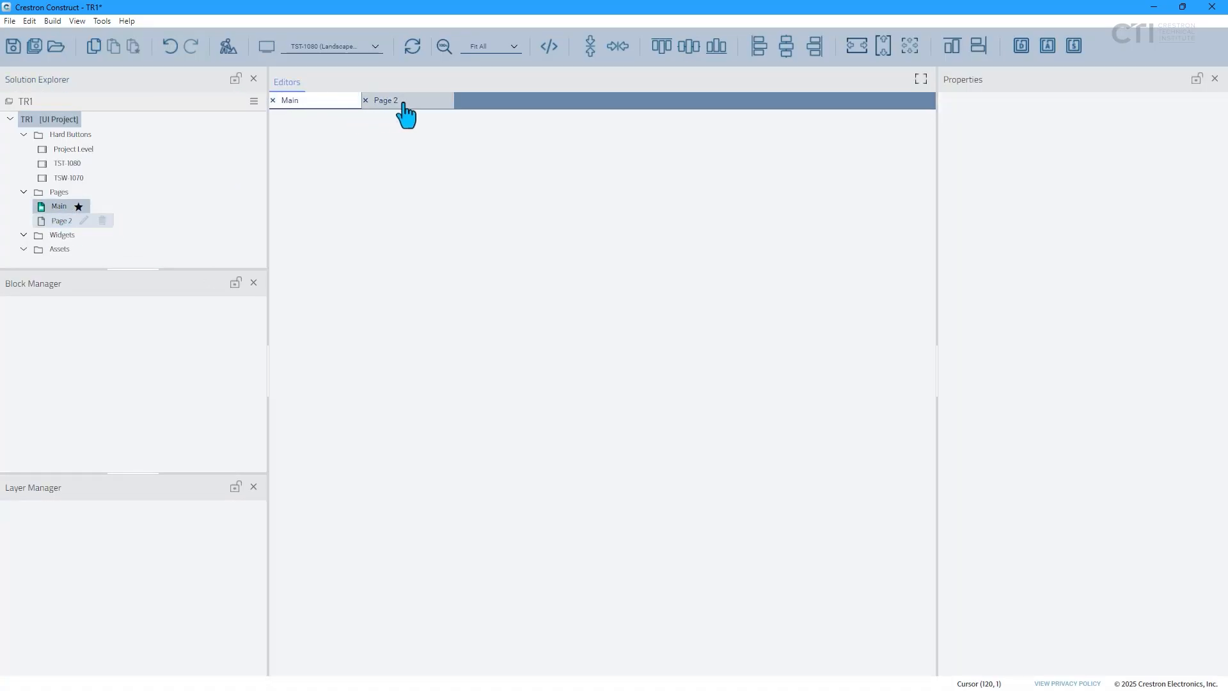
{"action": "left_click", "coordinate": [405, 106]}
{"action": "left_click", "coordinate": [317, 102]}
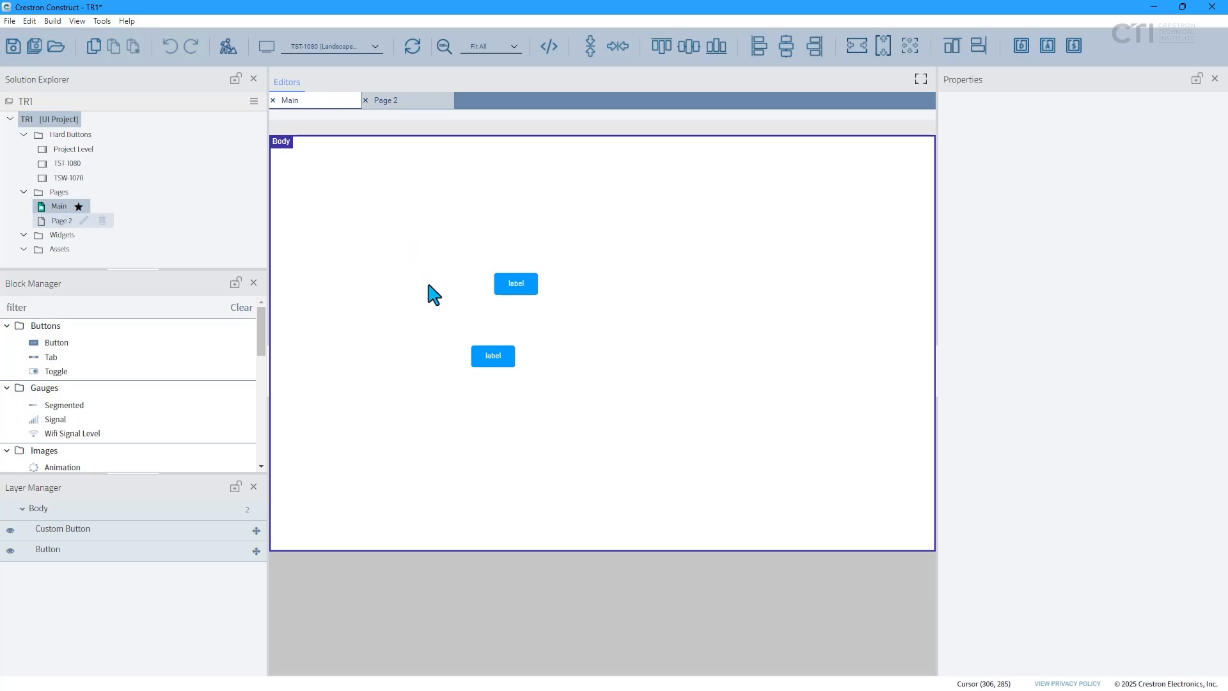
{"action": "left_click", "coordinate": [513, 286]}
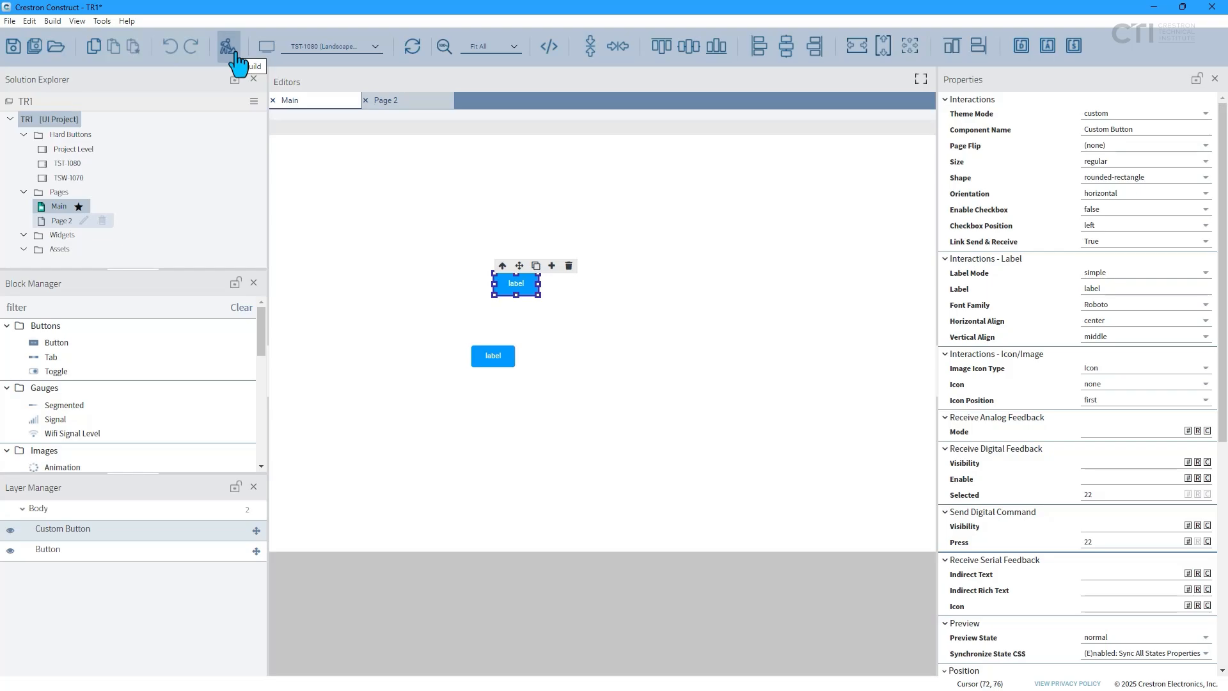
Examine the available device resolutions and zoom levels for the Main page, refreshing the page view
{"action": "left_click", "coordinate": [324, 47]}
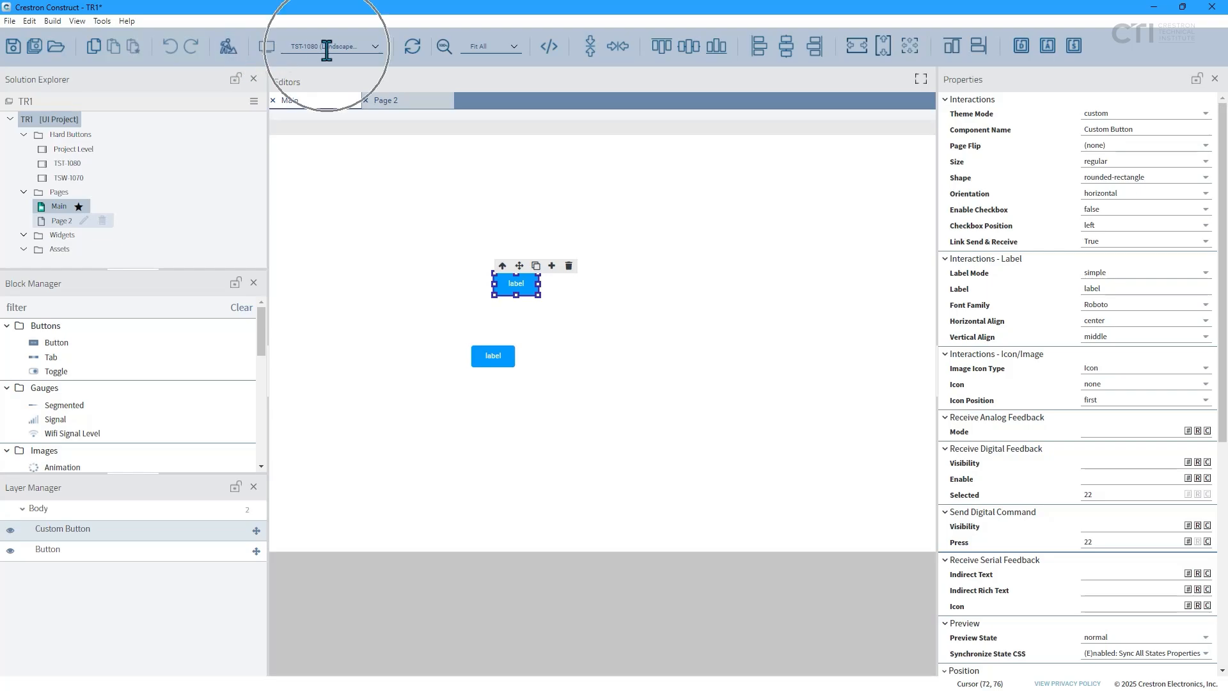
{"action": "left_click", "coordinate": [383, 51]}
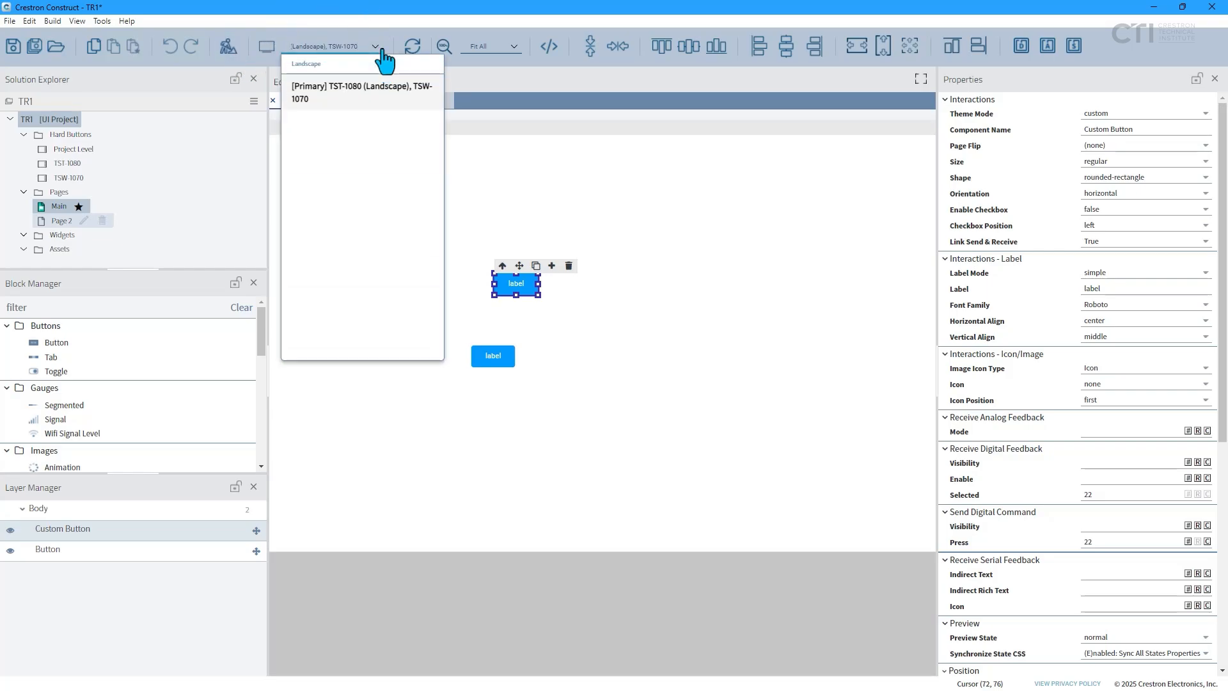
{"action": "left_click", "coordinate": [382, 51]}
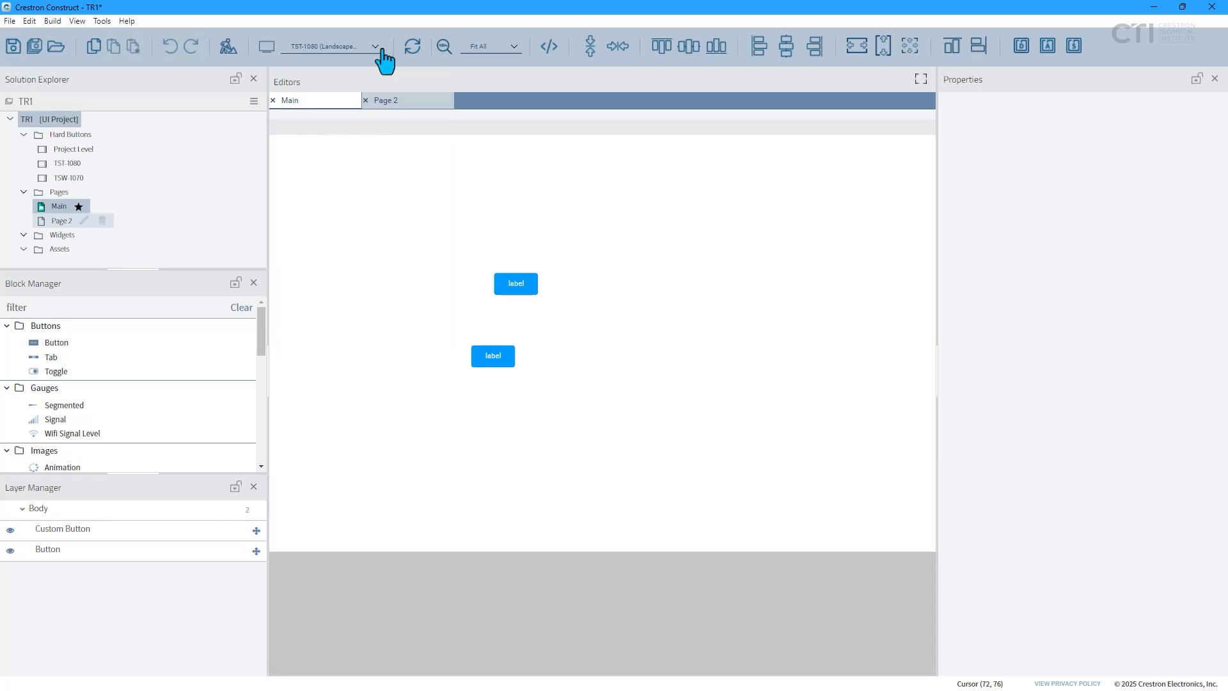
{"action": "left_click", "coordinate": [413, 51]}
{"action": "left_click", "coordinate": [515, 50]}
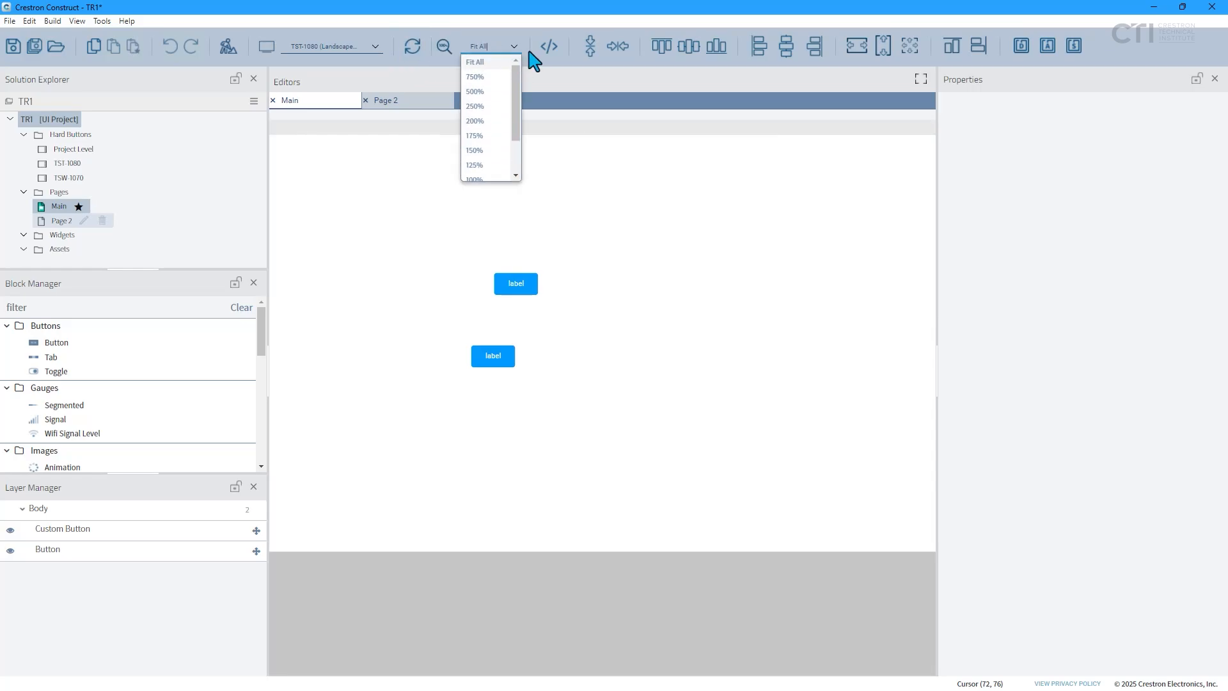
{"action": "left_click", "coordinate": [534, 60]}
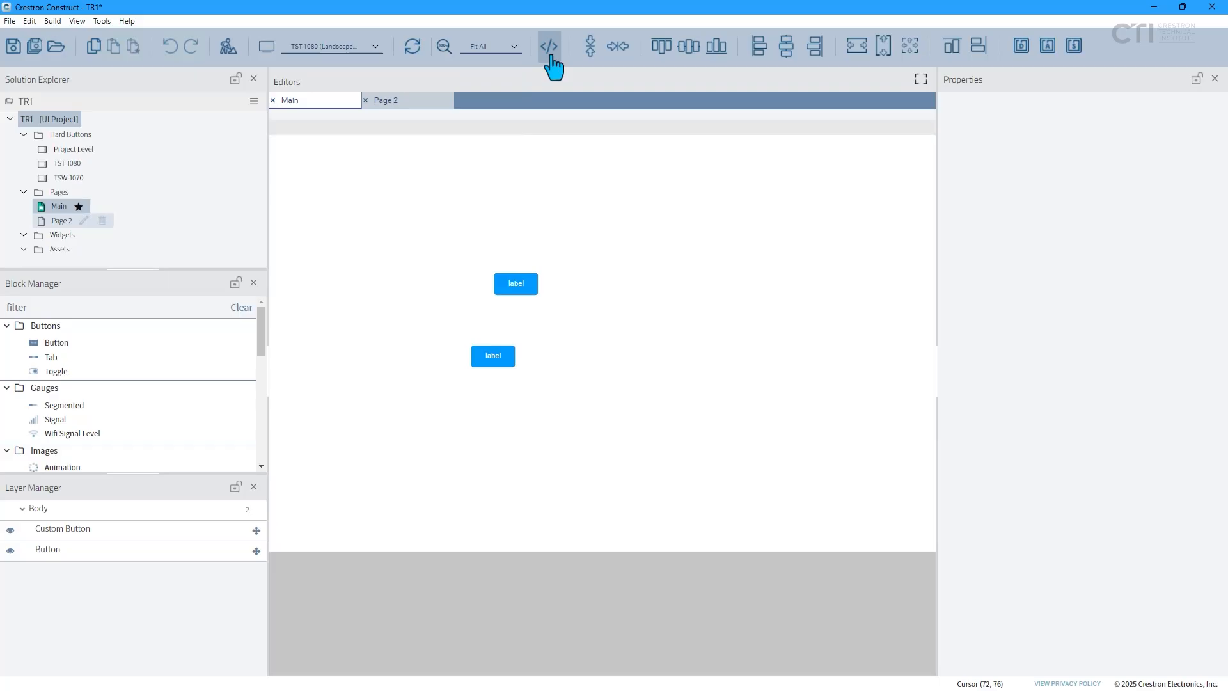
View the HTML and CSS code of the Main page, then close the code view
{"action": "left_click", "coordinate": [549, 50]}
{"action": "scroll", "coordinate": [598, 378], "scroll_direction": "down", "scroll_amount": 8}
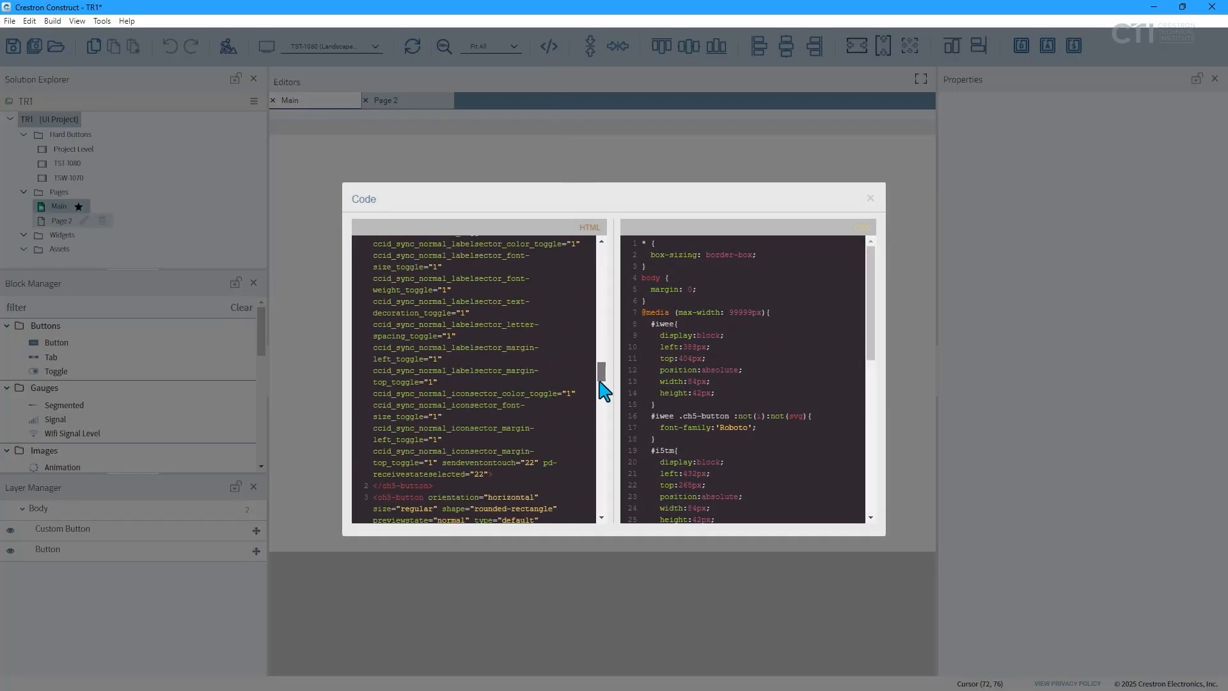
{"action": "left_click_drag", "start_coordinate": [632, 252], "coordinate": [633, 227]}
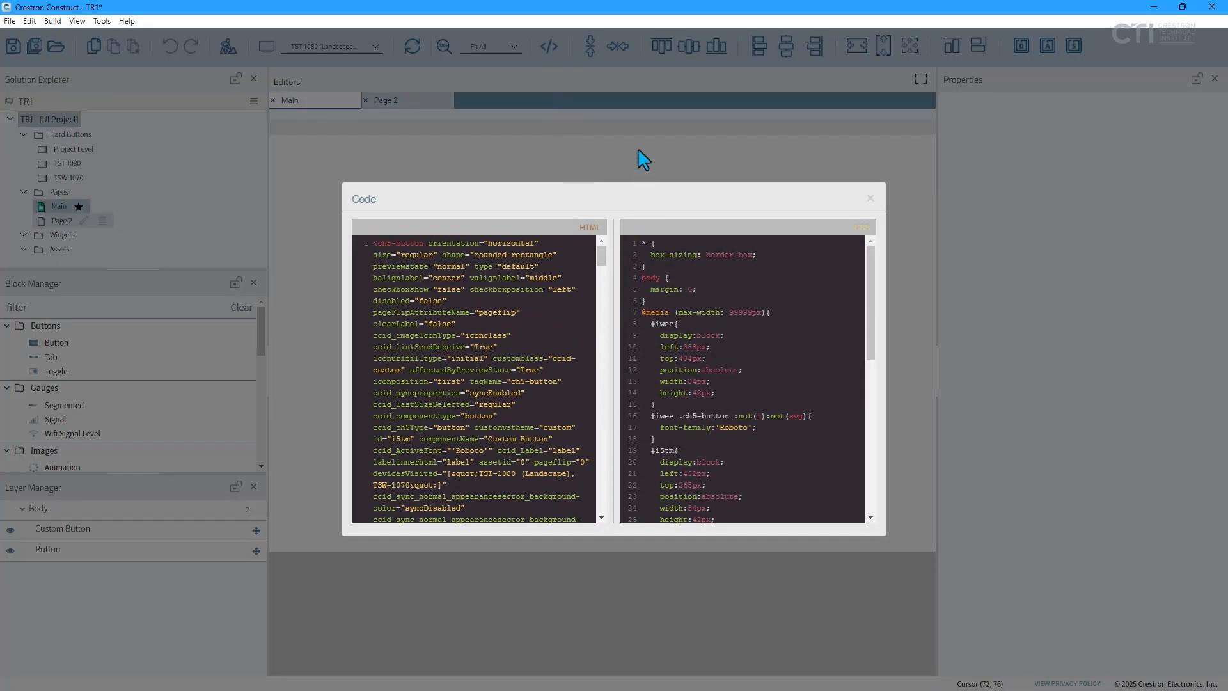
{"action": "left_click", "coordinate": [870, 198]}
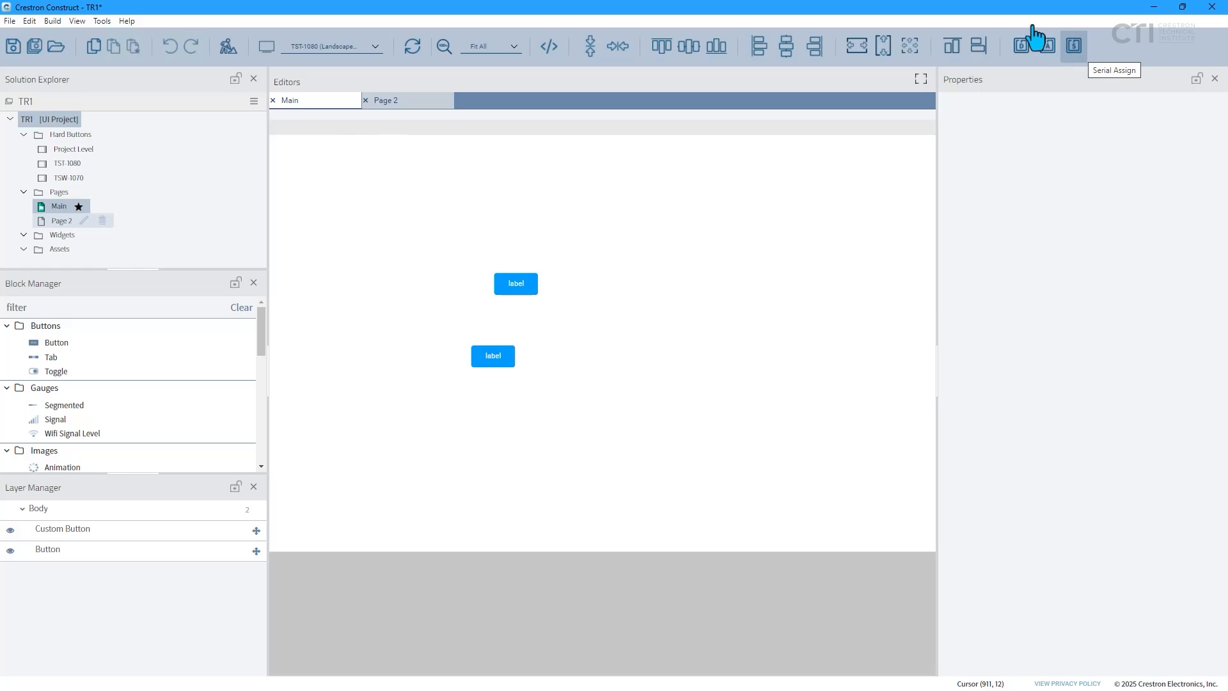
Search the program's help for "button" and open the Button component topic
{"action": "left_click", "coordinate": [129, 21]}
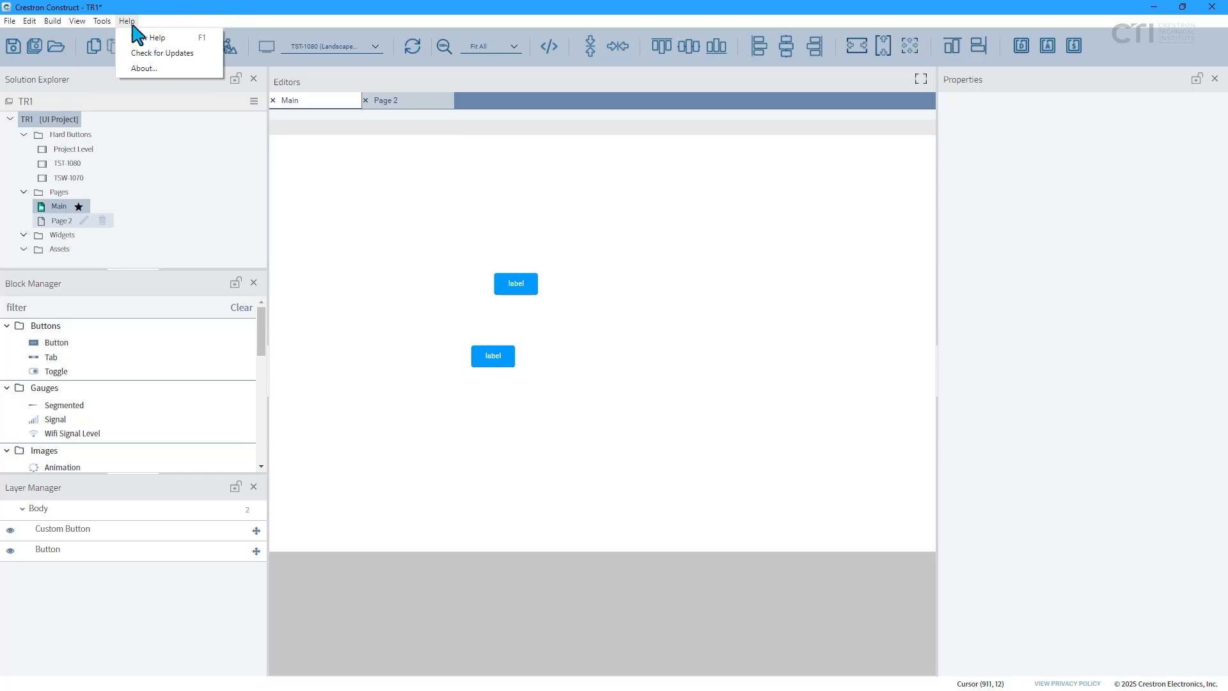
{"action": "left_click", "coordinate": [177, 37]}
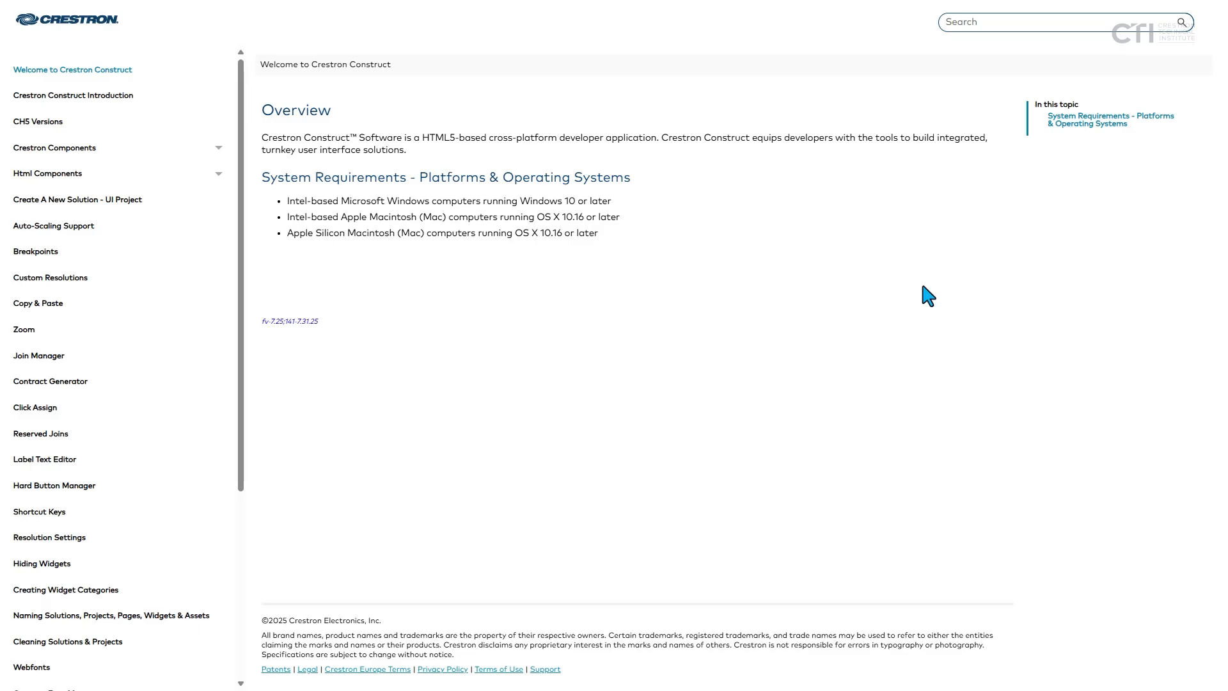
{"action": "left_click", "coordinate": [1023, 21]}
{"action": "type", "text": "bu"}
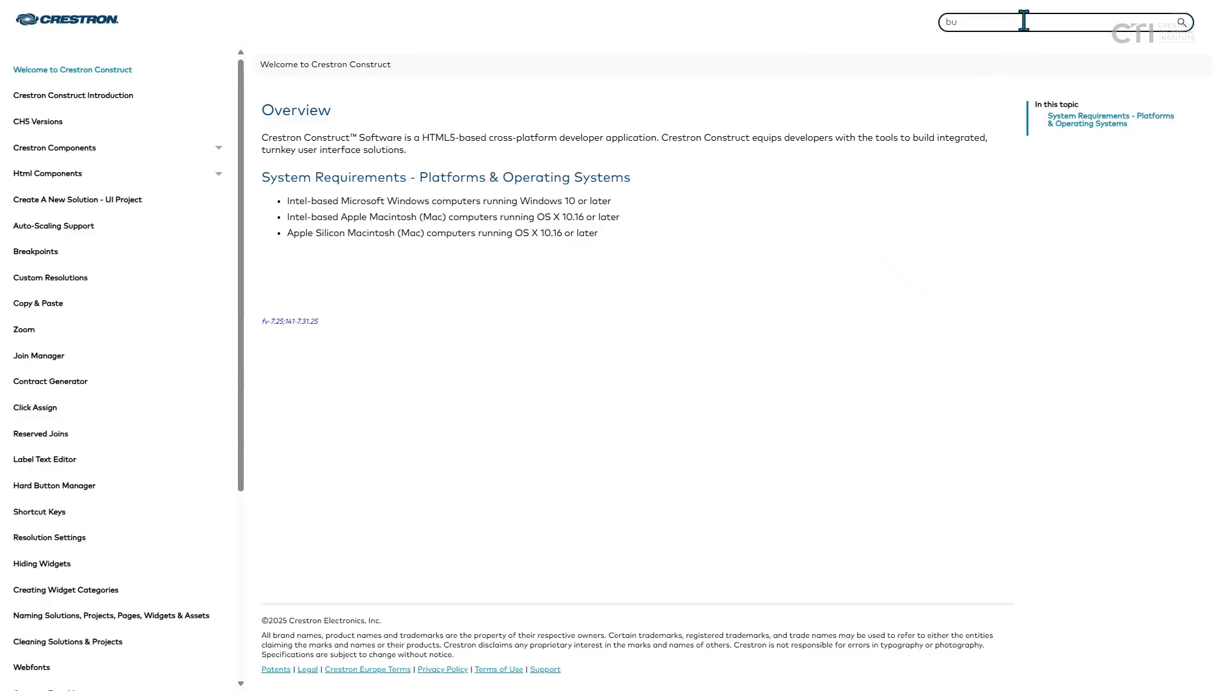
{"action": "type", "text": "tton"}
{"action": "key", "text": "Return"}
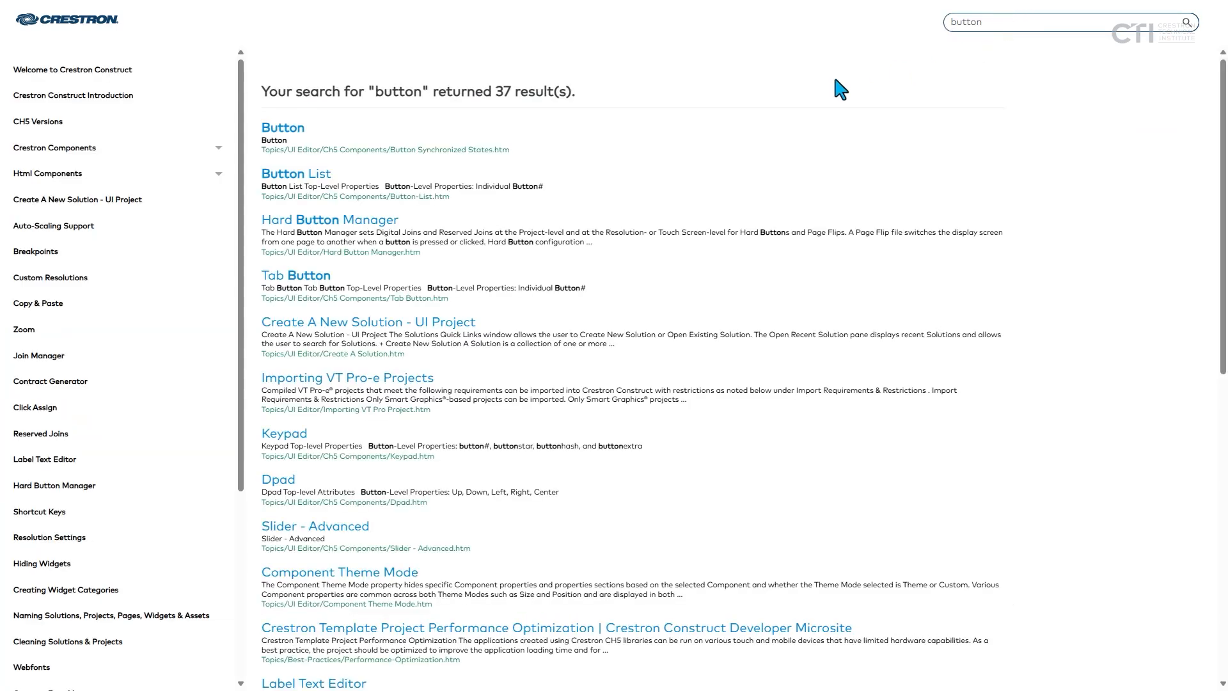
{"action": "left_click", "coordinate": [274, 129]}
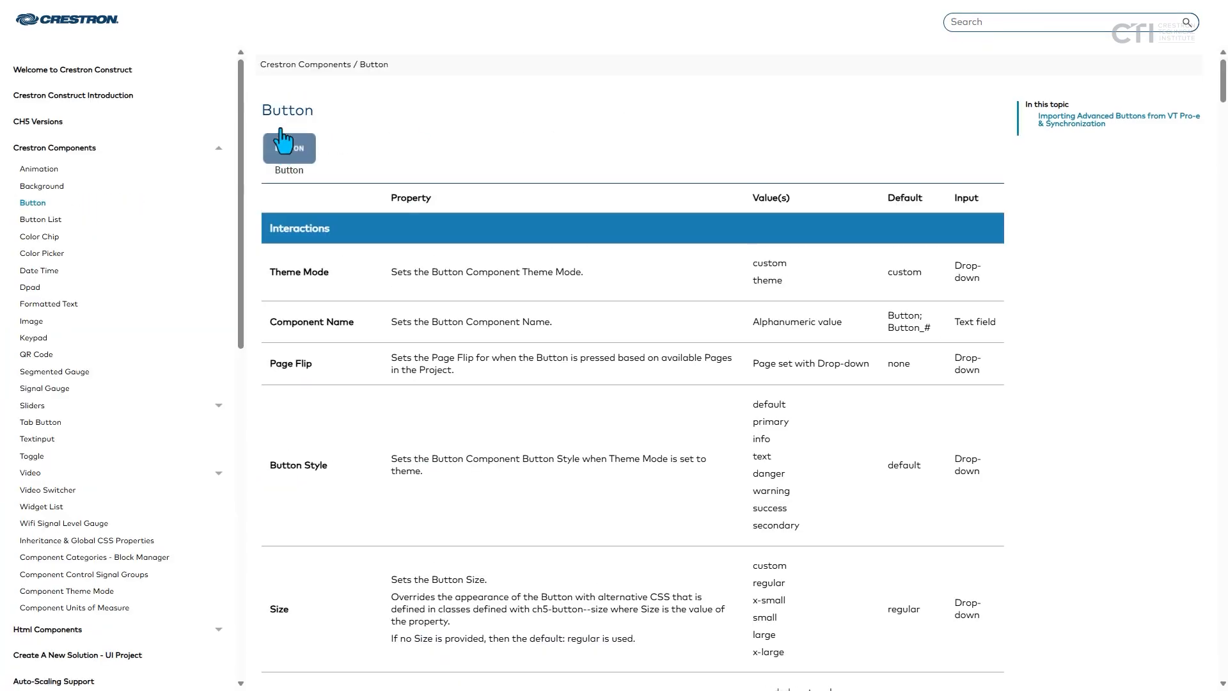